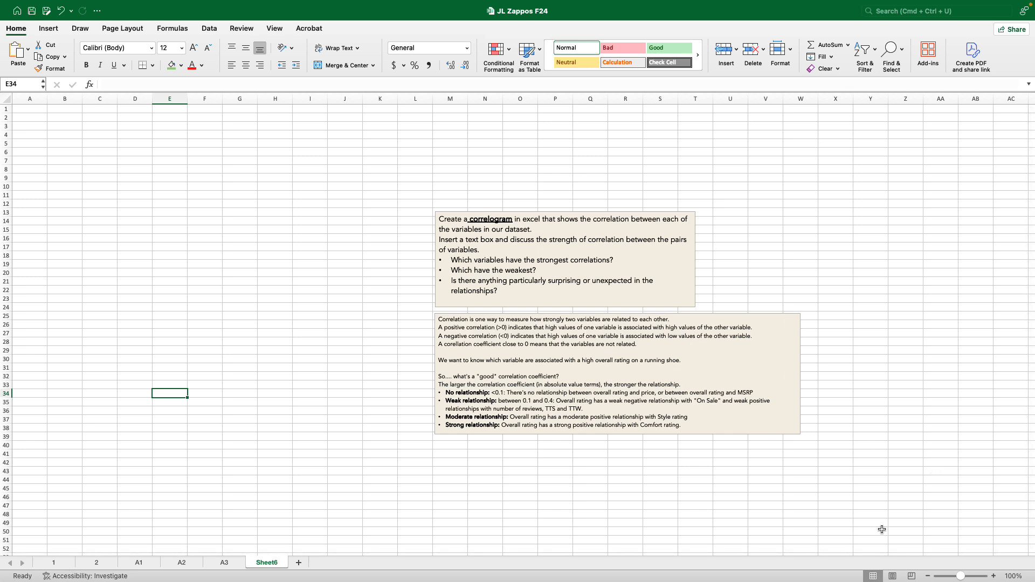
Zoom the sheet to 130% and read the correlogram task and the correlation strength notes in the two text boxes.
{"action": "left_click", "coordinate": [993, 575]}
{"action": "left_click", "coordinate": [993, 576]}
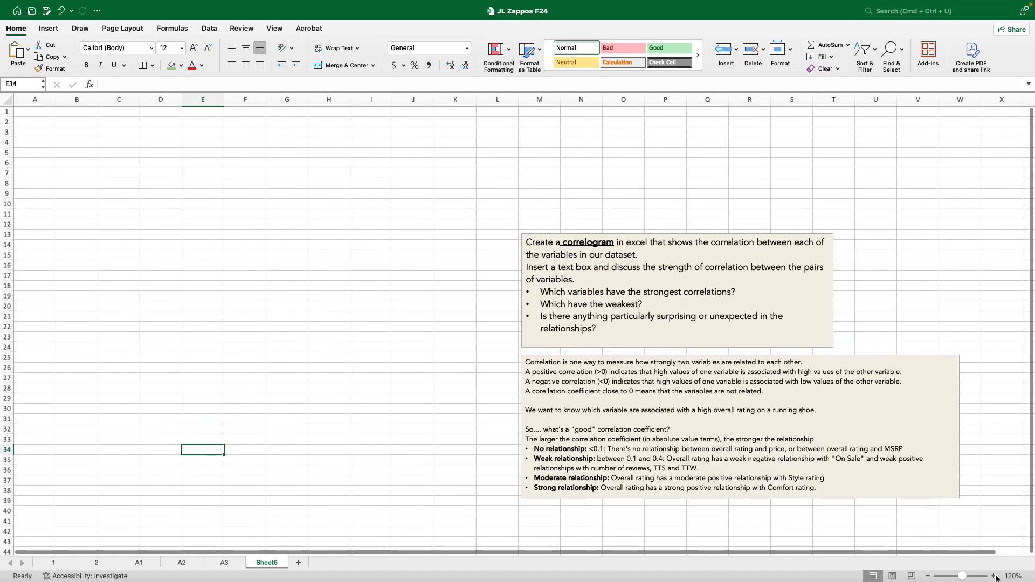
{"action": "left_click", "coordinate": [993, 575]}
{"action": "scroll", "coordinate": [815, 478], "scroll_direction": "right", "scroll_amount": 10}
{"action": "scroll", "coordinate": [884, 519], "scroll_direction": "down", "scroll_amount": 2}
{"action": "scroll", "coordinate": [885, 518], "scroll_direction": "left", "scroll_amount": 1}
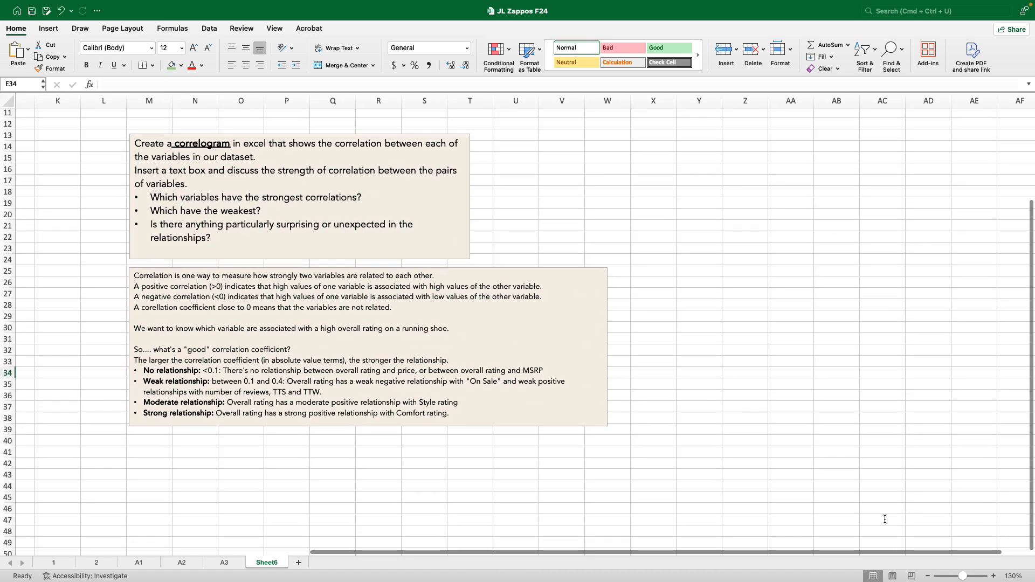
{"action": "scroll", "coordinate": [294, 197], "scroll_direction": "down", "scroll_amount": 1}
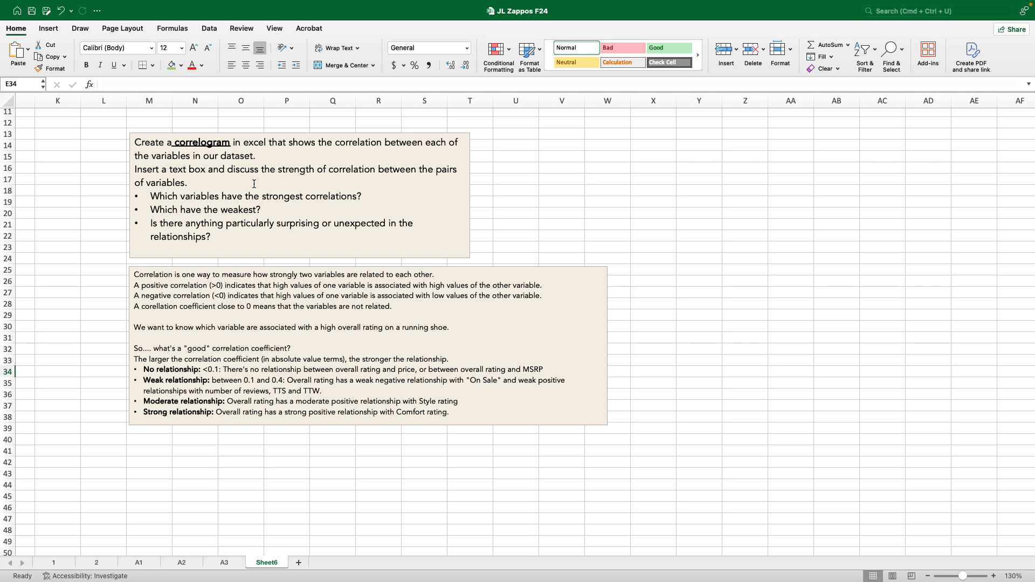
{"action": "scroll", "coordinate": [254, 184], "scroll_direction": "left", "scroll_amount": 9}
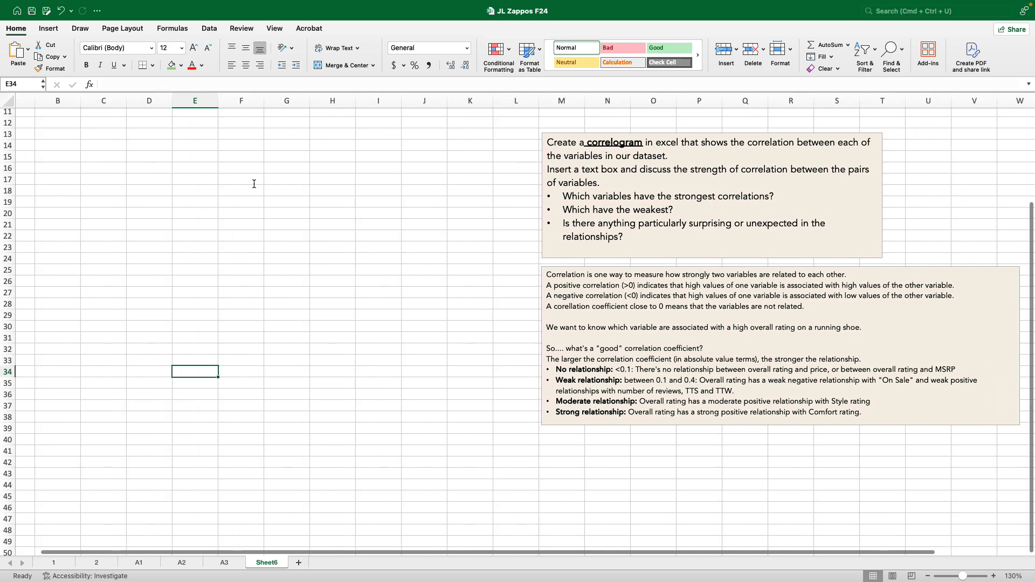
{"action": "scroll", "coordinate": [254, 184], "scroll_direction": "left", "scroll_amount": 1}
{"action": "scroll", "coordinate": [254, 183], "scroll_direction": "up", "scroll_amount": 4}
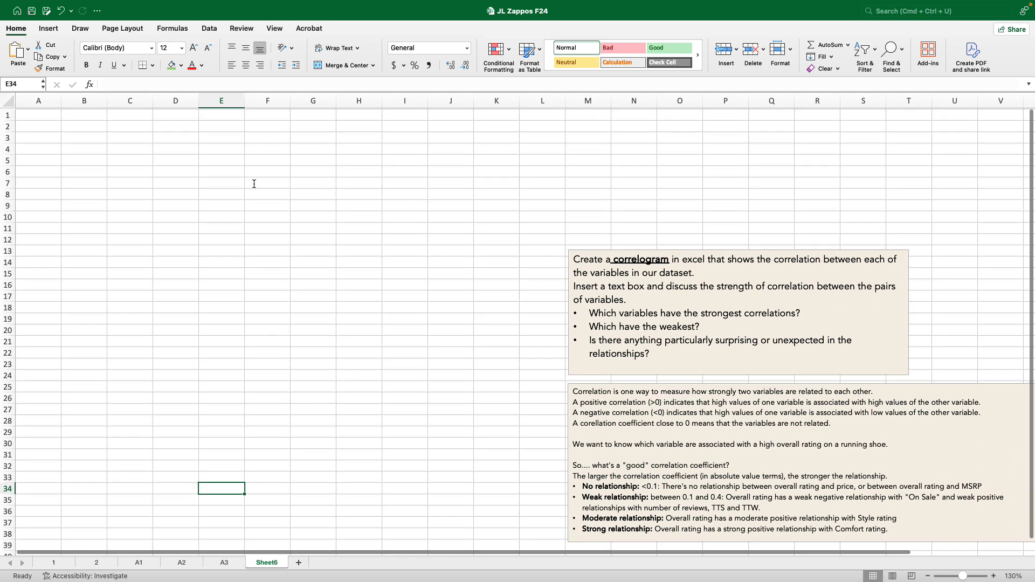
Copy the entire shoe dataset from sheet 2 and paste it into Sheet6 starting at cell A1.
{"action": "left_click", "coordinate": [102, 563]}
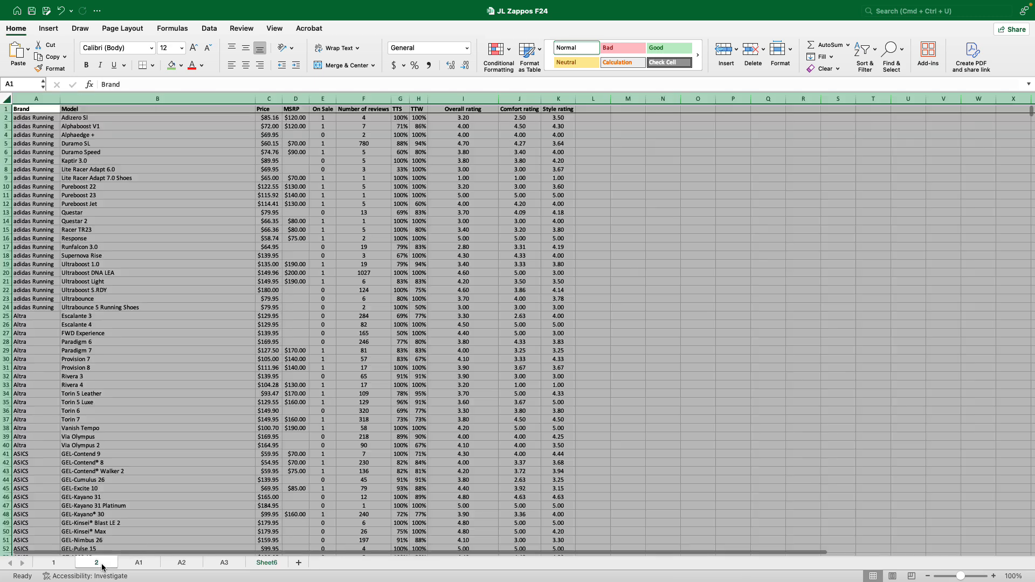
{"action": "left_click", "coordinate": [152, 356]}
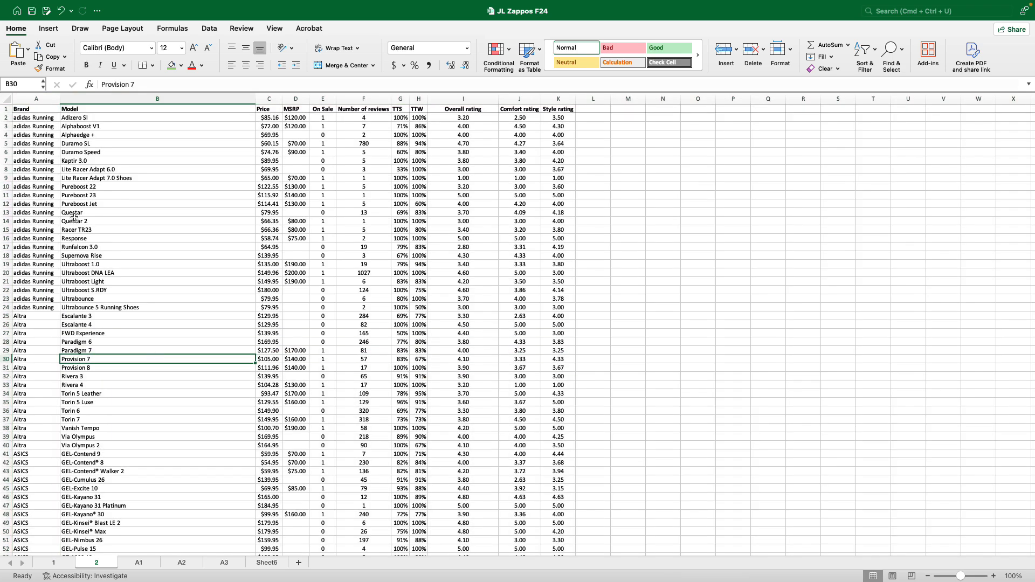
{"action": "left_click", "coordinate": [6, 98]}
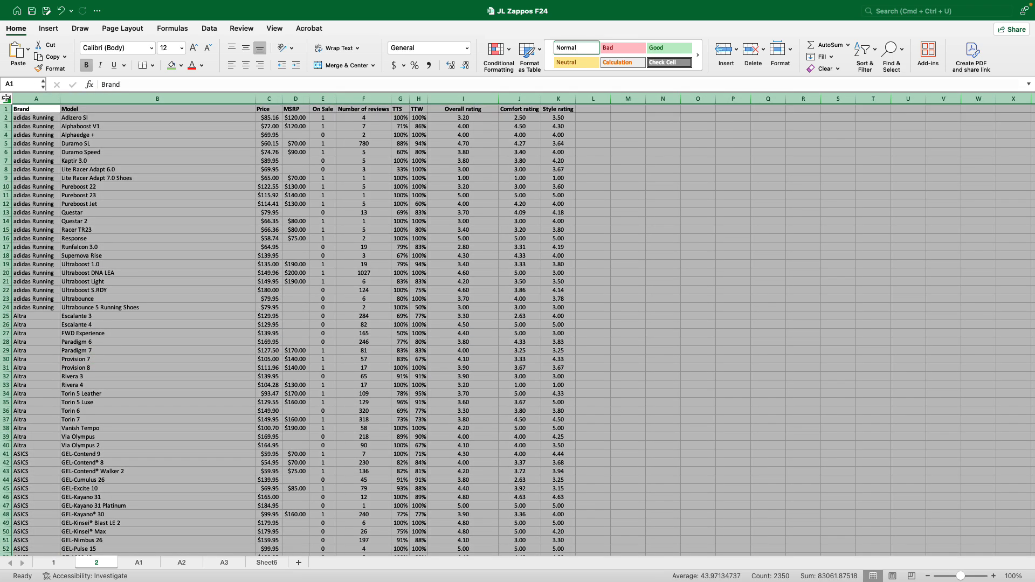
{"action": "key", "text": "super+c"}
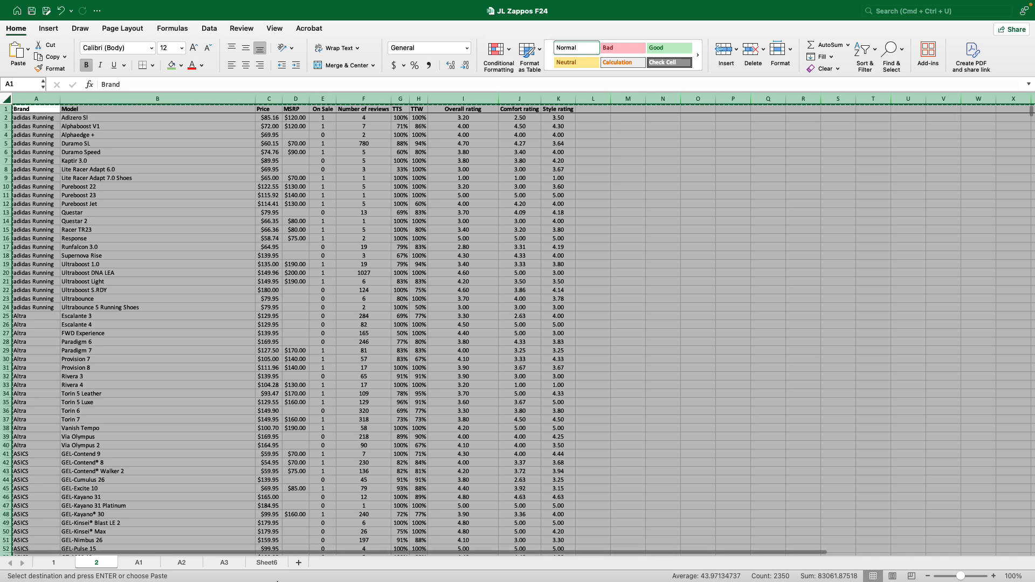
{"action": "left_click", "coordinate": [270, 562]}
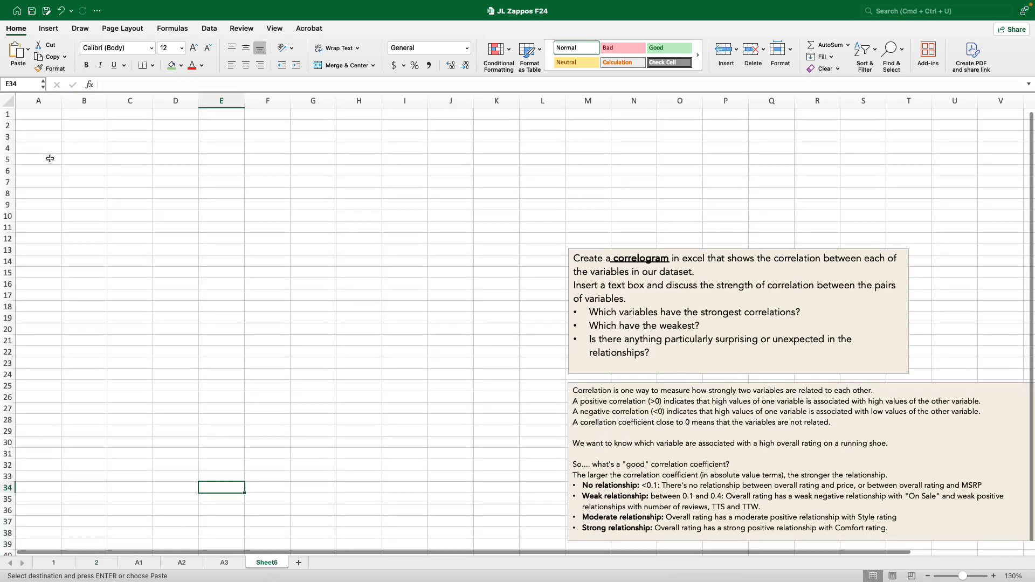
{"action": "left_click", "coordinate": [34, 115]}
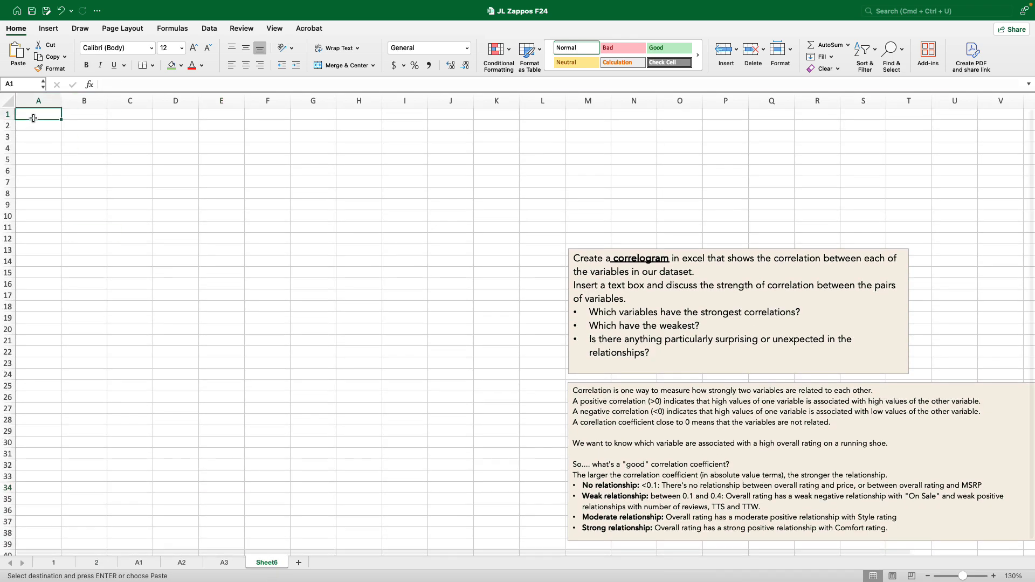
{"action": "key", "text": "super+v"}
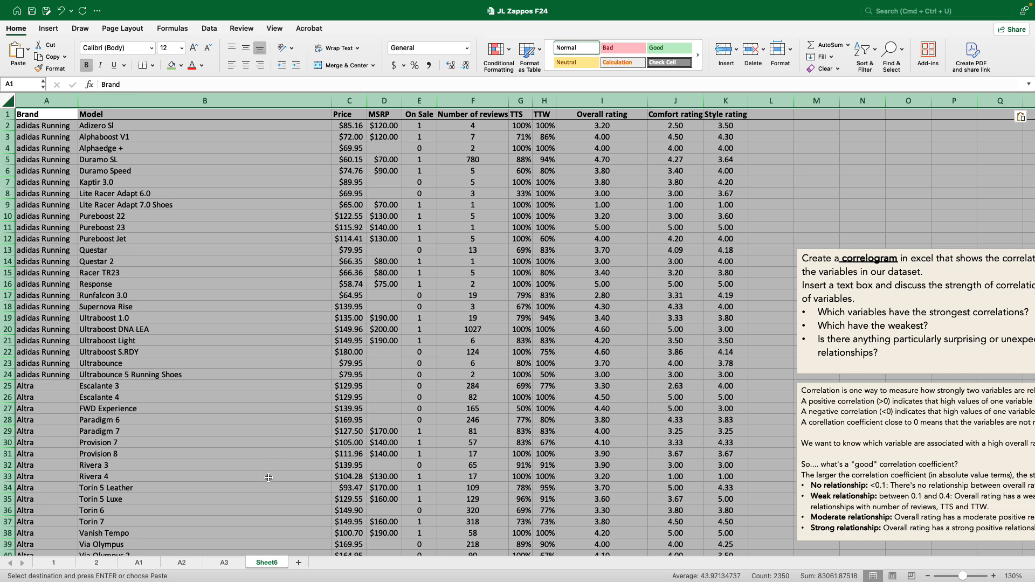
Rename Sheet6 as A4.
{"action": "double_click", "coordinate": [259, 563]}
{"action": "type", "text": "A4"}
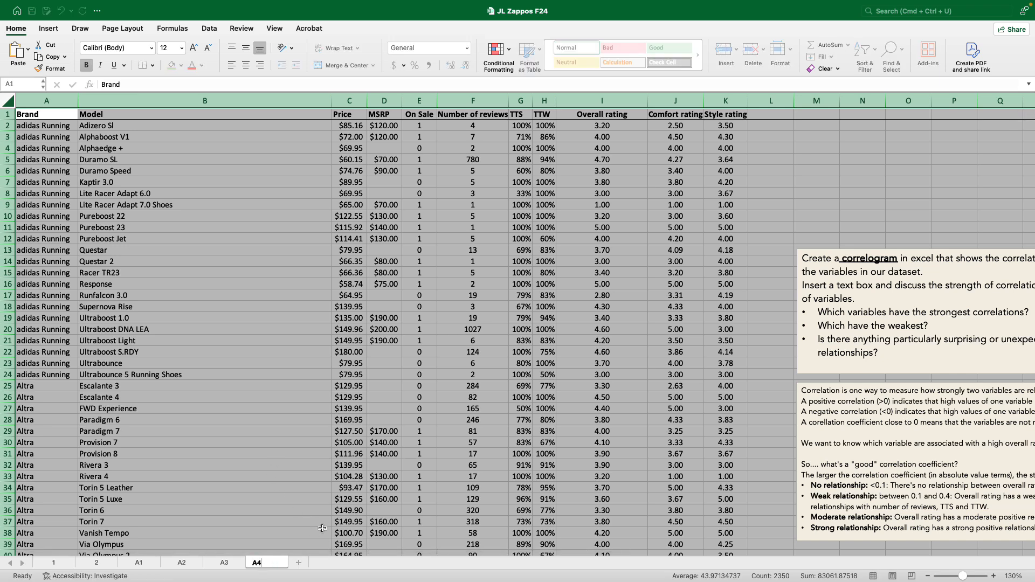
{"action": "left_click", "coordinate": [677, 396]}
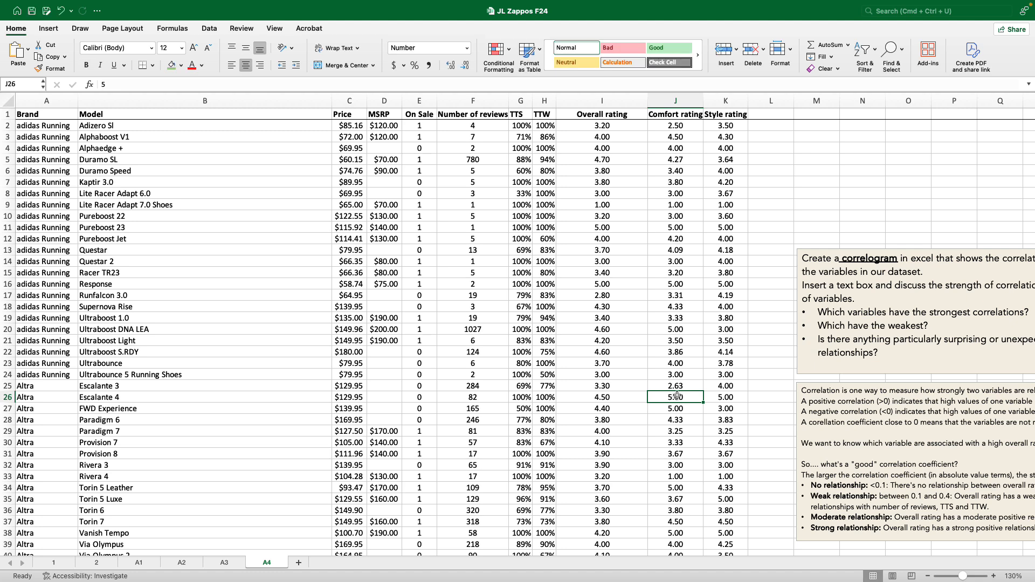
Hide the Brand and Model columns, A and B, on sheet A4.
{"action": "left_click", "coordinate": [196, 100]}
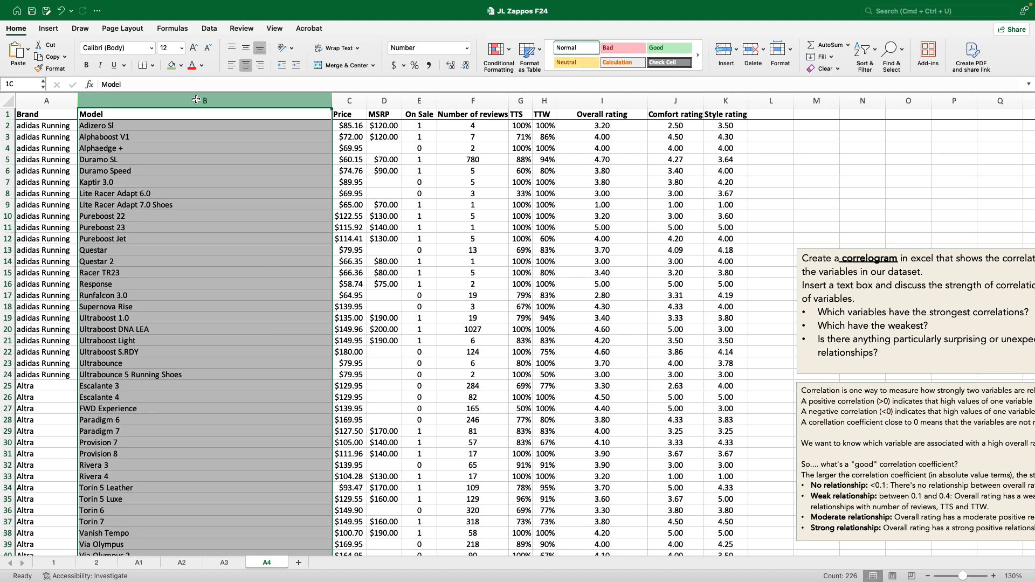
{"action": "left_click", "coordinate": [57, 100], "text": "shift"}
{"action": "right_click", "coordinate": [56, 101]}
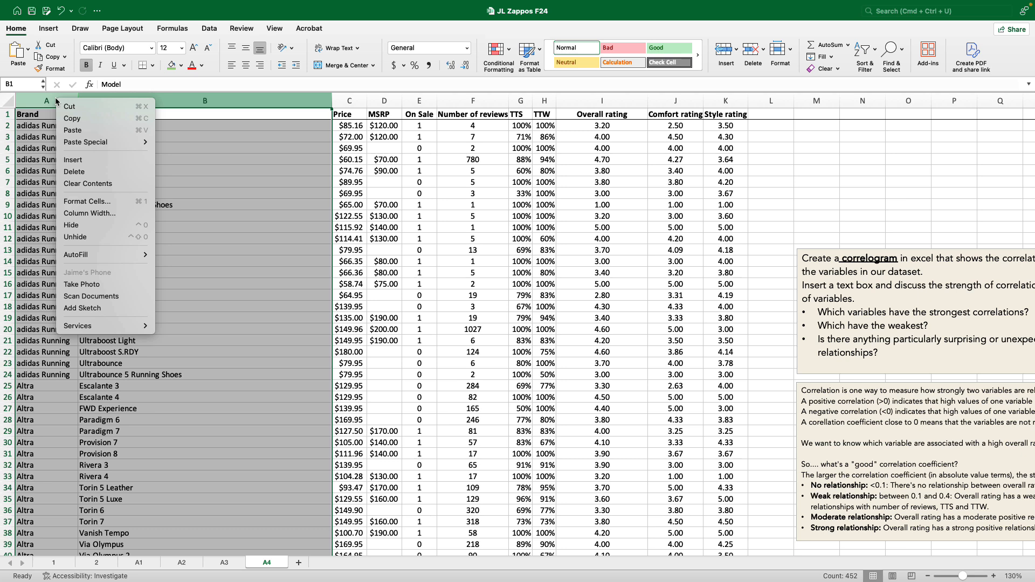
{"action": "left_click", "coordinate": [83, 226]}
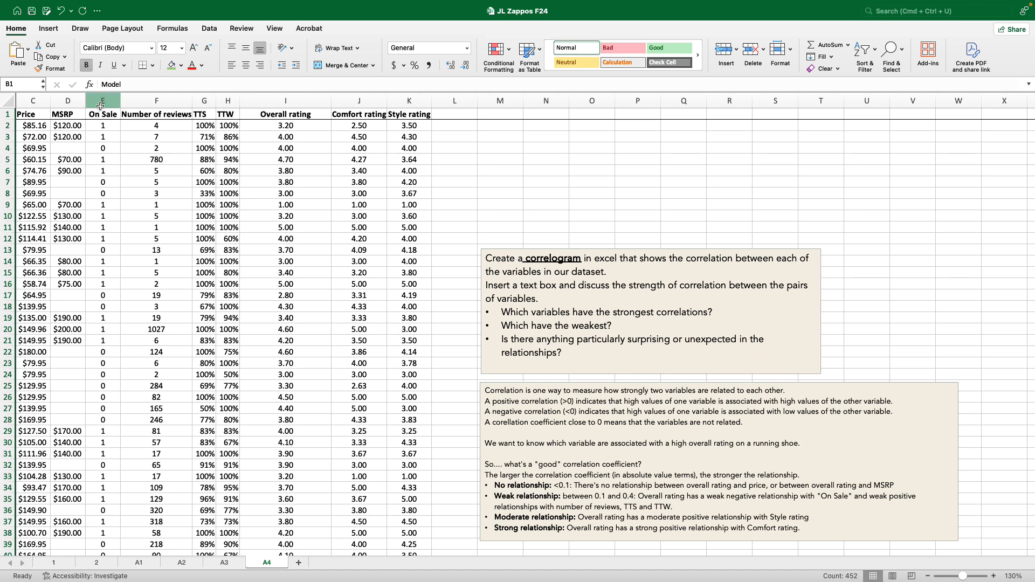
Insert an empty column before the Price column.
{"action": "left_click", "coordinate": [36, 100]}
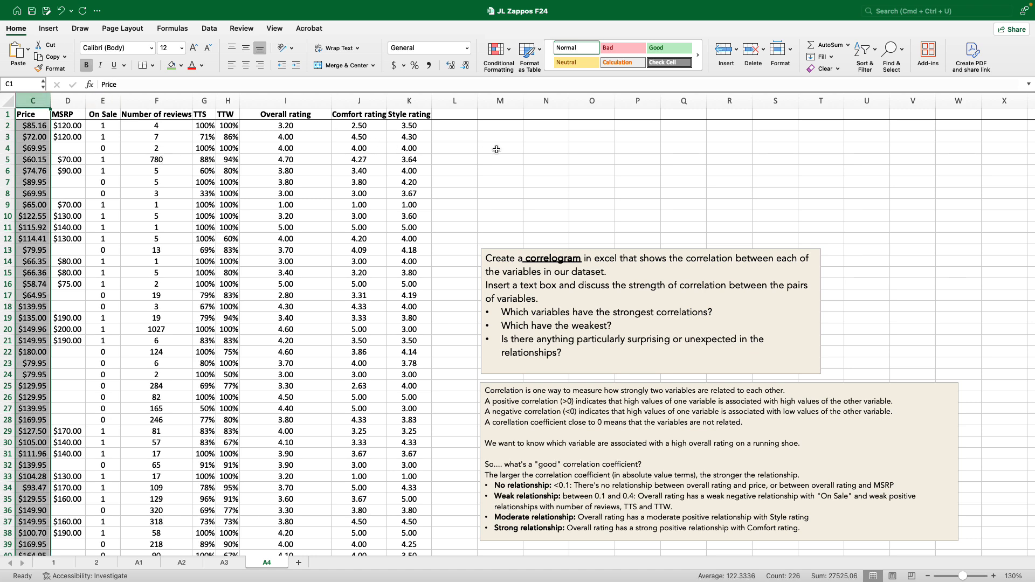
{"action": "left_click_drag", "start_coordinate": [495, 136], "coordinate": [500, 218]}
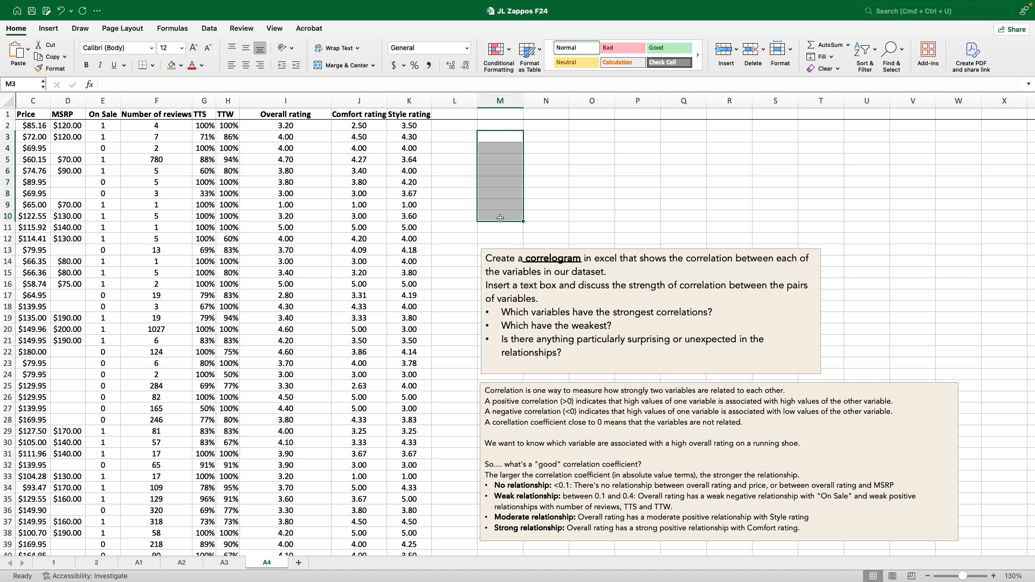
{"action": "right_click", "coordinate": [35, 102]}
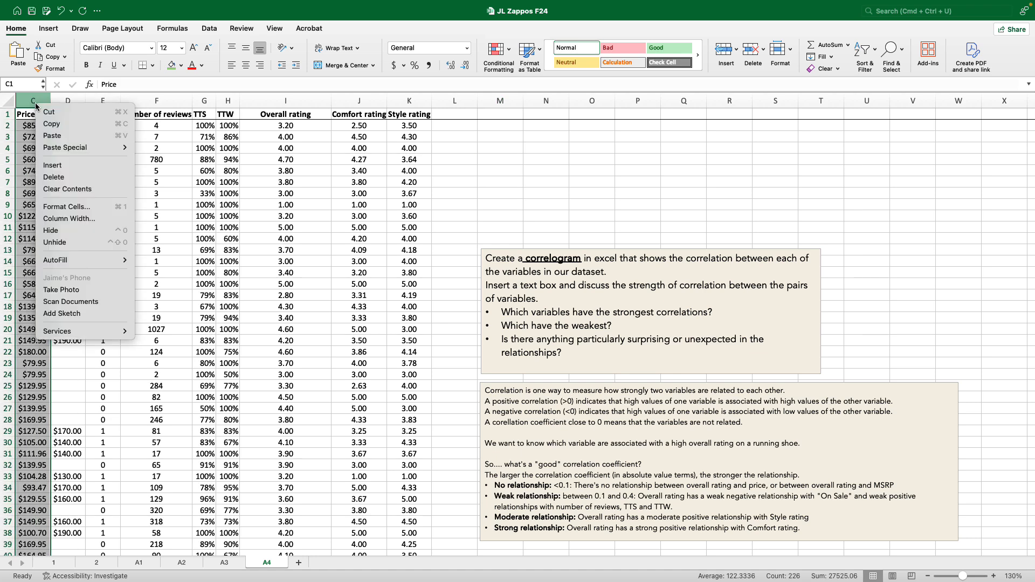
{"action": "left_click", "coordinate": [58, 165]}
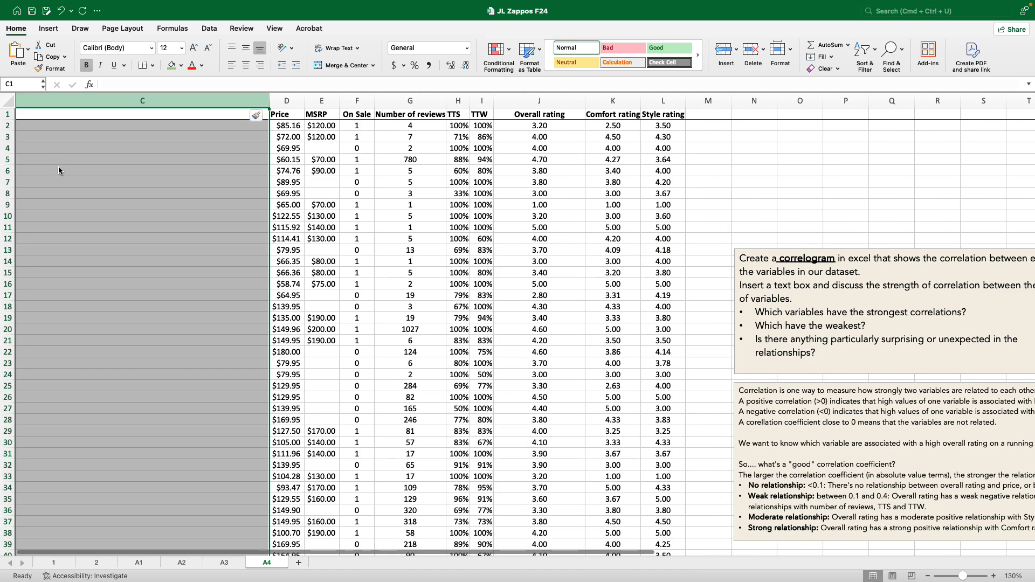
Move the Overall rating column into the empty column C, ahead of Price.
{"action": "left_click", "coordinate": [538, 100]}
{"action": "key", "text": "super+c"}
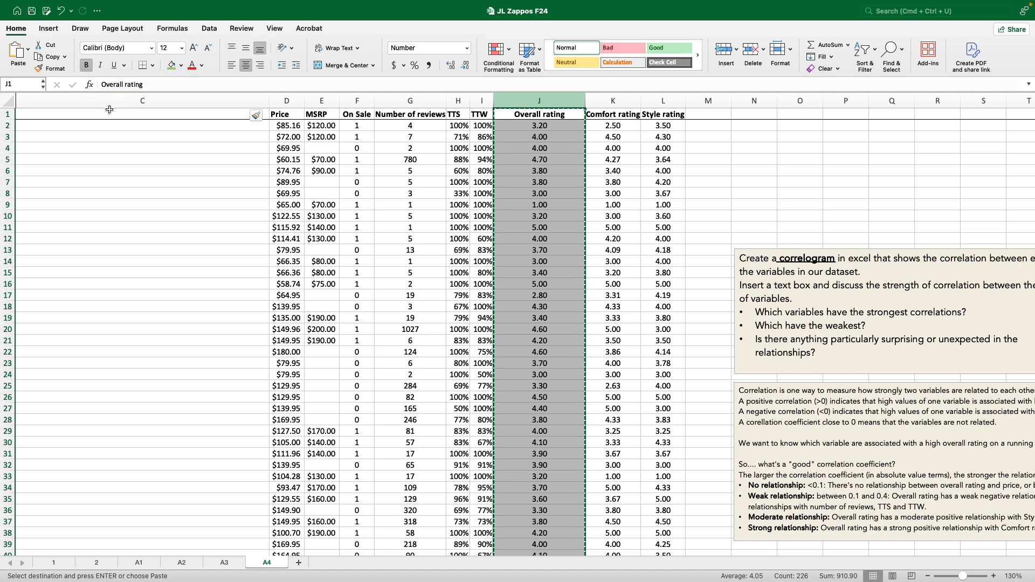
{"action": "left_click", "coordinate": [114, 114]}
{"action": "key", "text": "super+v"}
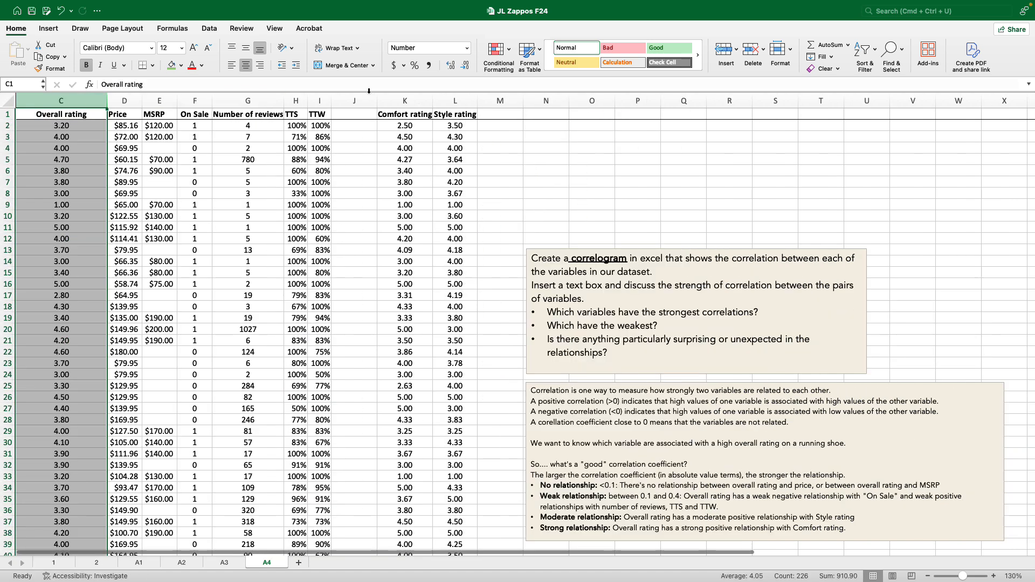
Delete the empty column J between TTW and Comfort rating.
{"action": "left_click", "coordinate": [355, 100]}
{"action": "right_click", "coordinate": [359, 99]}
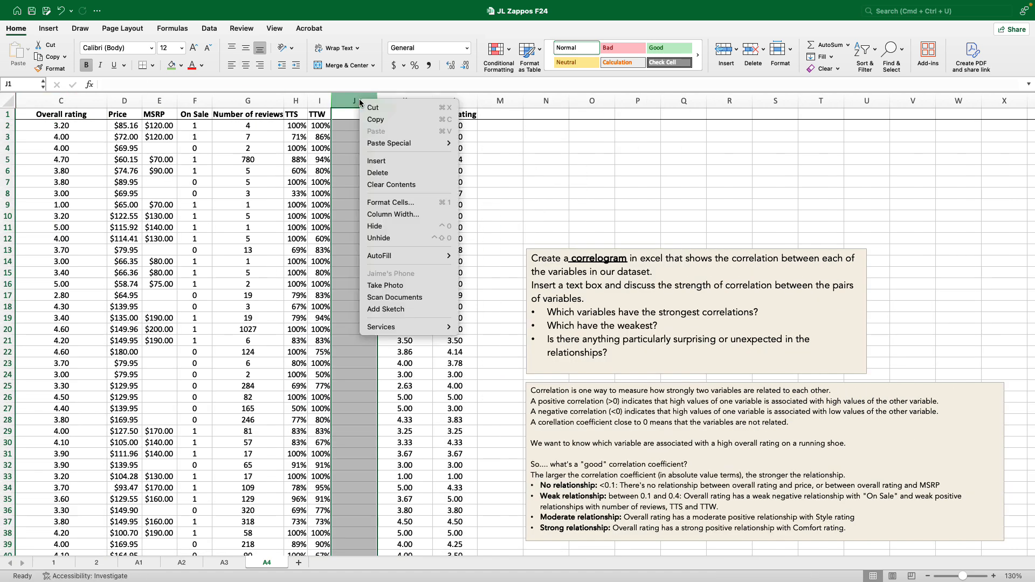
{"action": "left_click", "coordinate": [377, 172]}
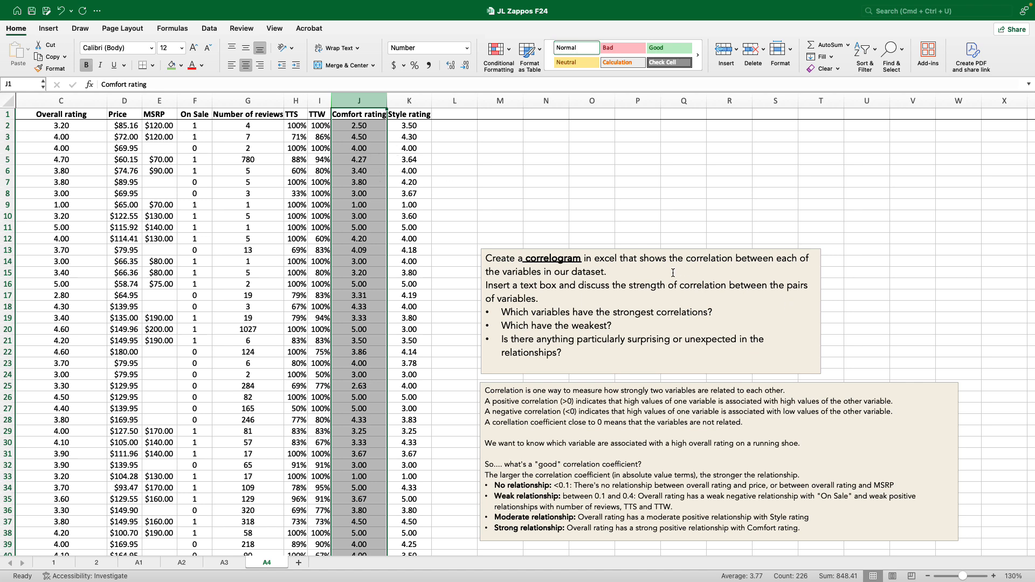
Add a blank line in the task text box before the sentence "Insert a text box and discuss the strength of correlation".
{"action": "left_click", "coordinate": [627, 269]}
{"action": "key", "text": "Return"}
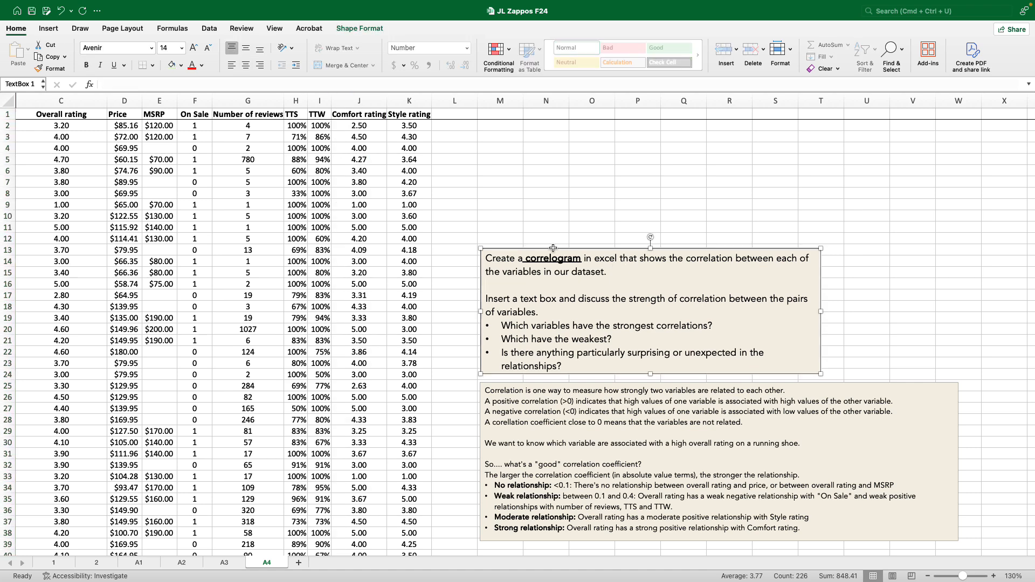
Review the variable columns from Overall rating through Style rating one by one as the inputs for the correlogram.
{"action": "left_click", "coordinate": [118, 96]}
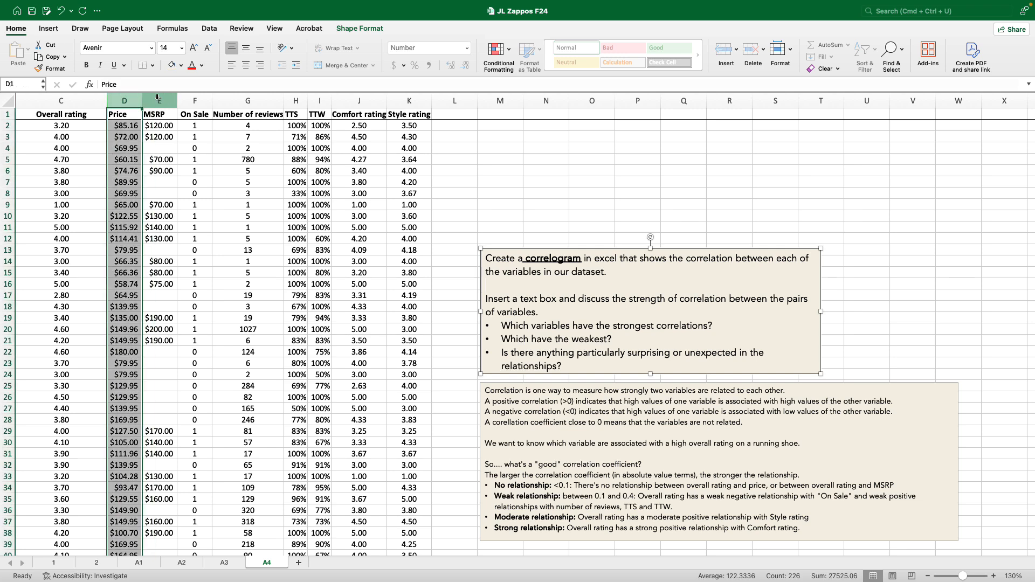
{"action": "left_click", "coordinate": [160, 99]}
{"action": "left_click", "coordinate": [195, 99]}
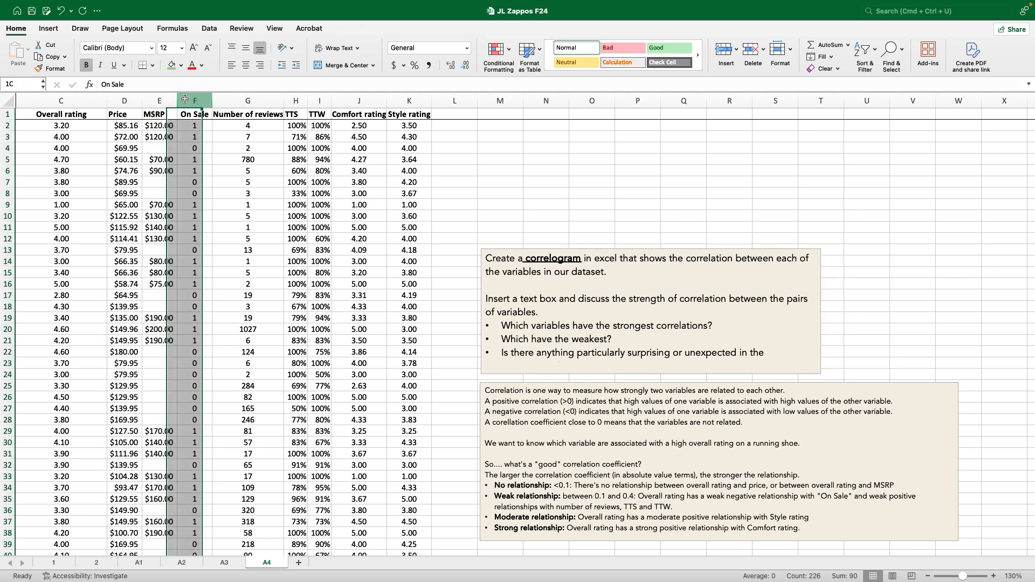
{"action": "left_click", "coordinate": [230, 99]}
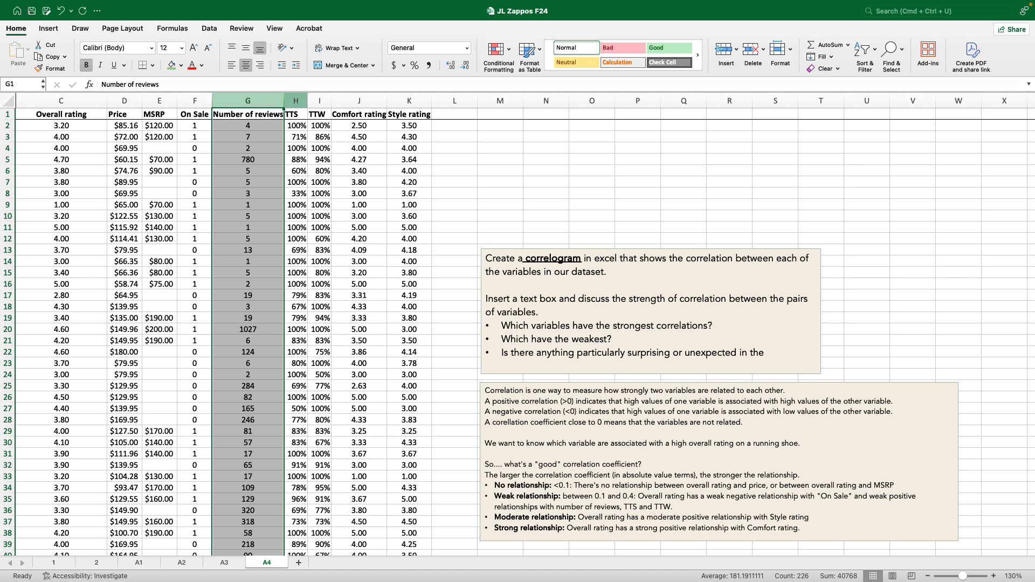
{"action": "left_click", "coordinate": [295, 99]}
{"action": "left_click", "coordinate": [315, 99]}
{"action": "left_click", "coordinate": [359, 99]}
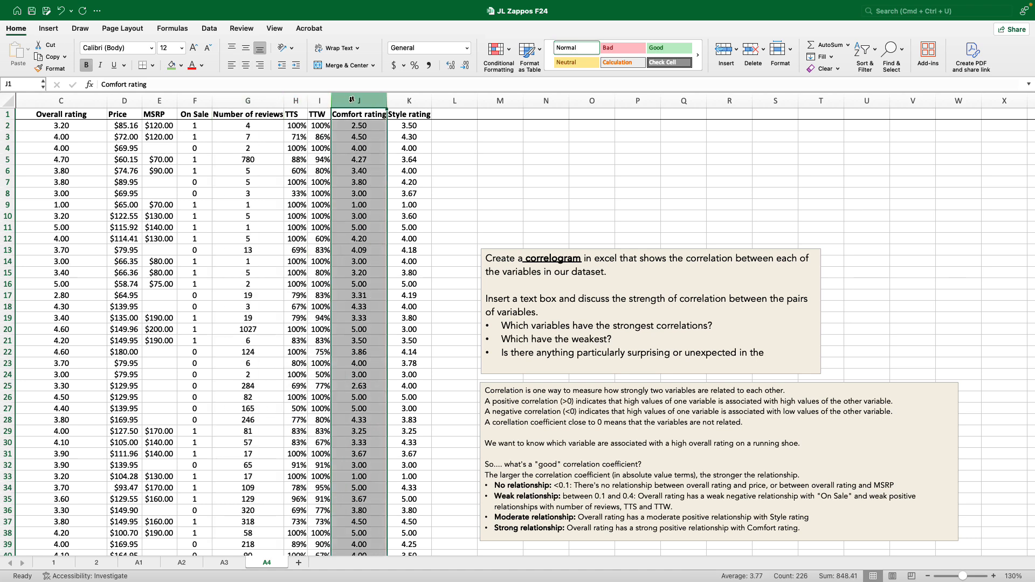
{"action": "left_click", "coordinate": [409, 100]}
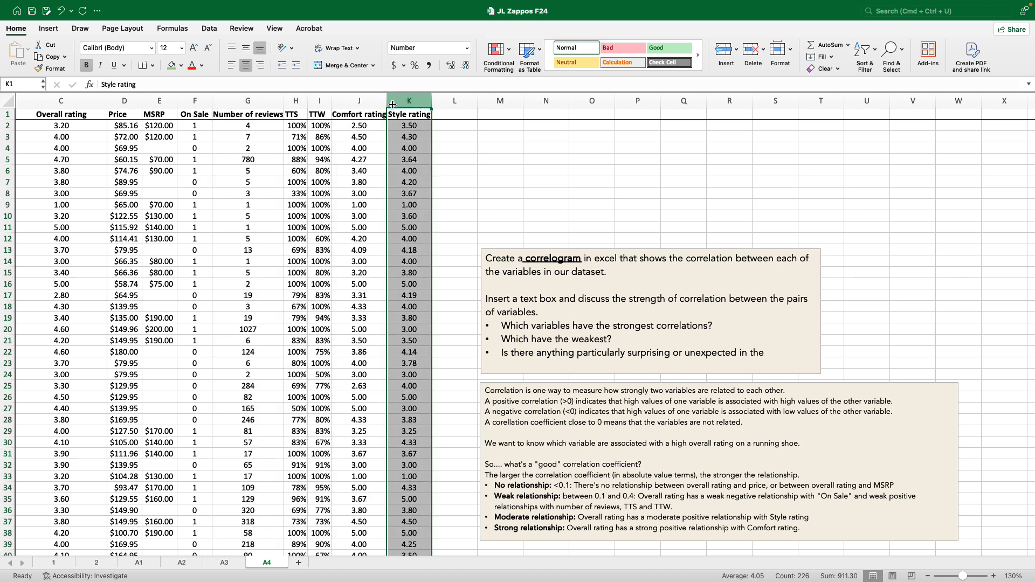
{"action": "left_click", "coordinate": [72, 101]}
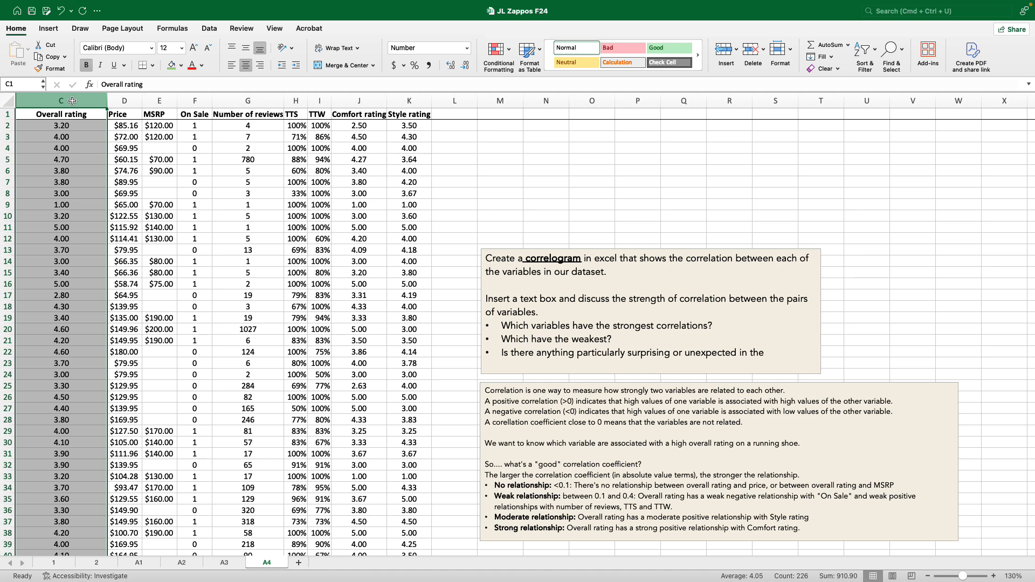
{"action": "left_click", "coordinate": [130, 101]}
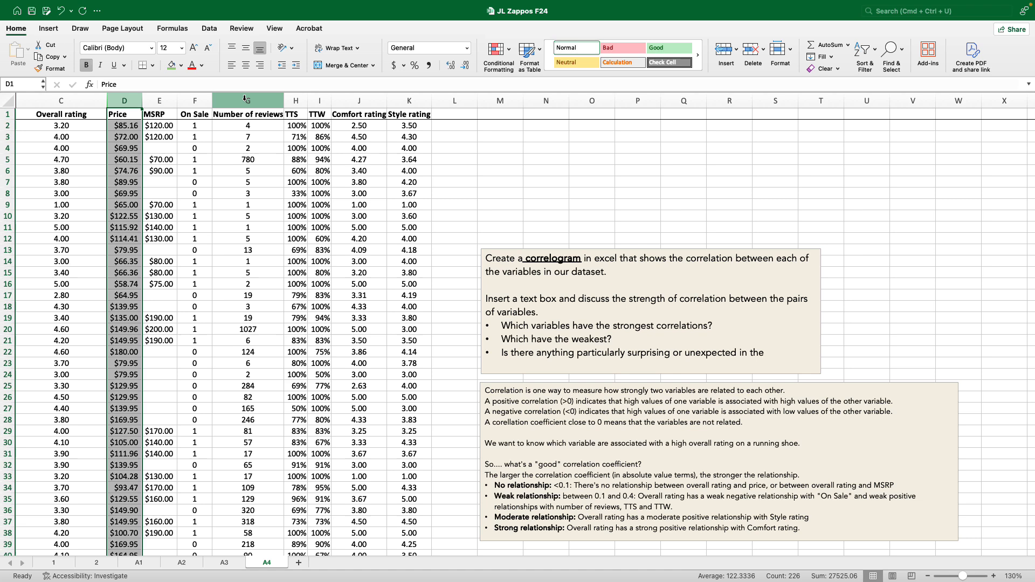
{"action": "left_click", "coordinate": [209, 99]}
{"action": "left_click", "coordinate": [247, 100]}
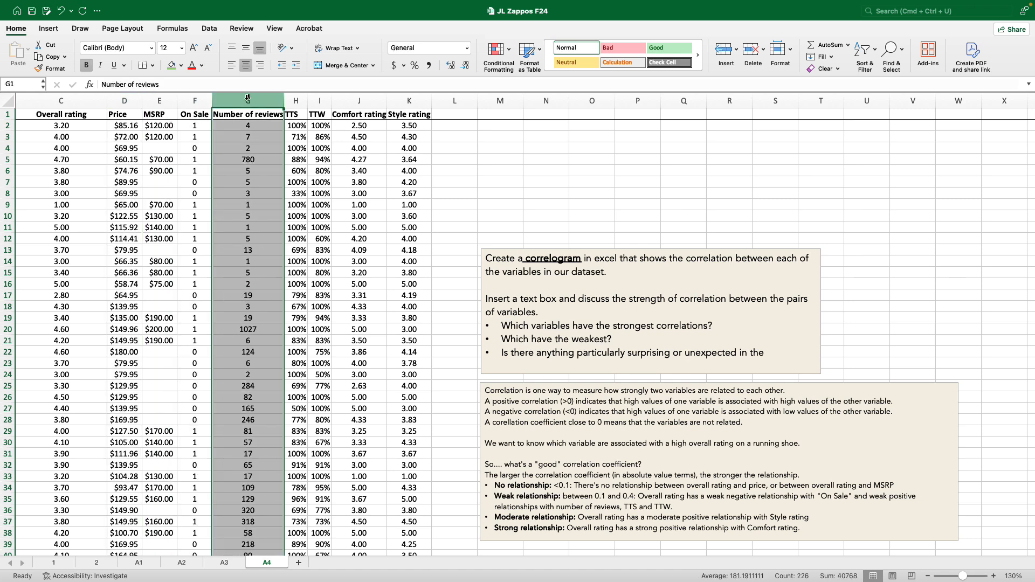
{"action": "left_click", "coordinate": [300, 101]}
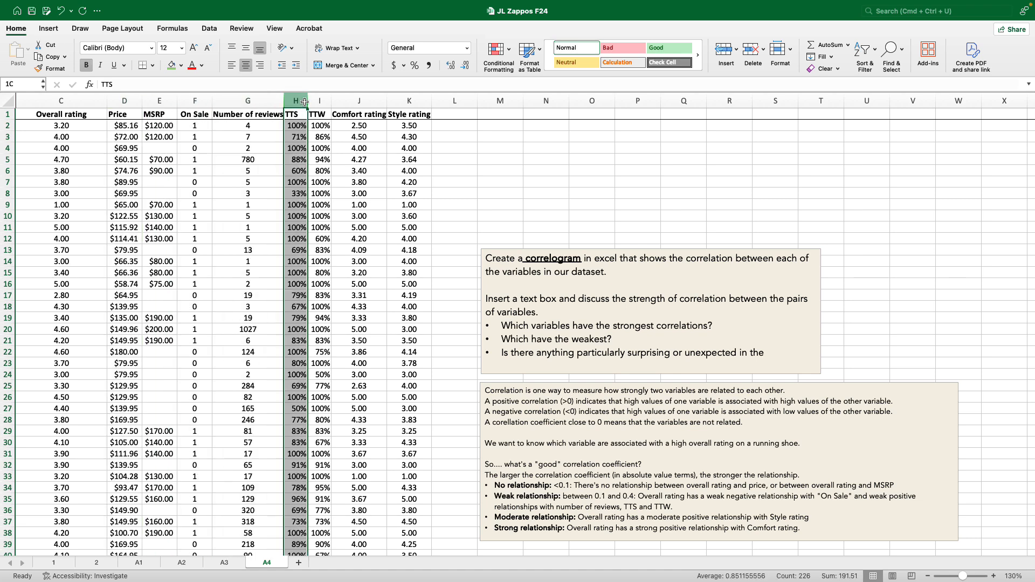
Look over the TTW, Comfort rating and Style rating columns as the remaining variables for the correlogram.
{"action": "left_click", "coordinate": [319, 101]}
{"action": "left_click", "coordinate": [358, 101]}
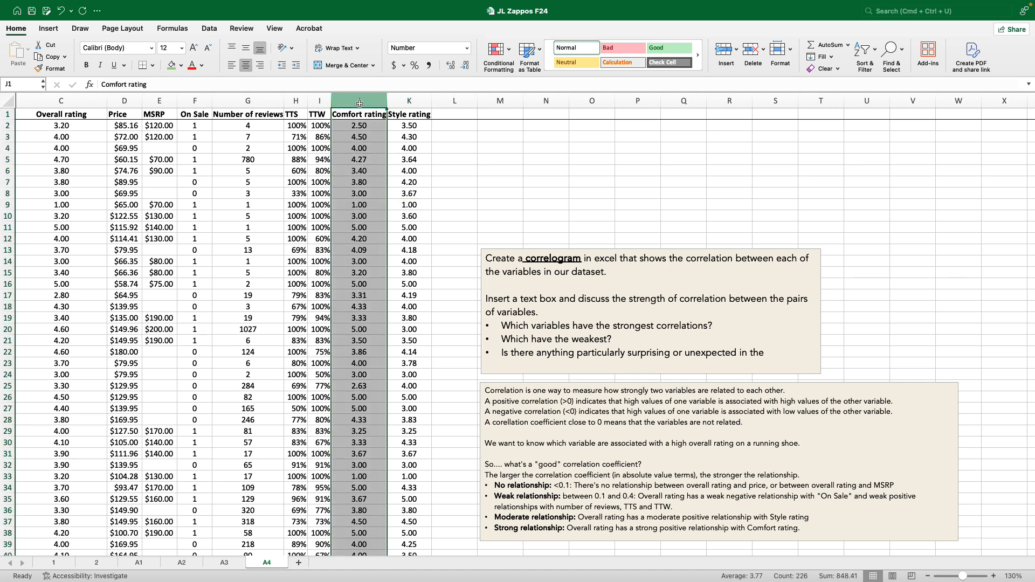
{"action": "left_click", "coordinate": [408, 100]}
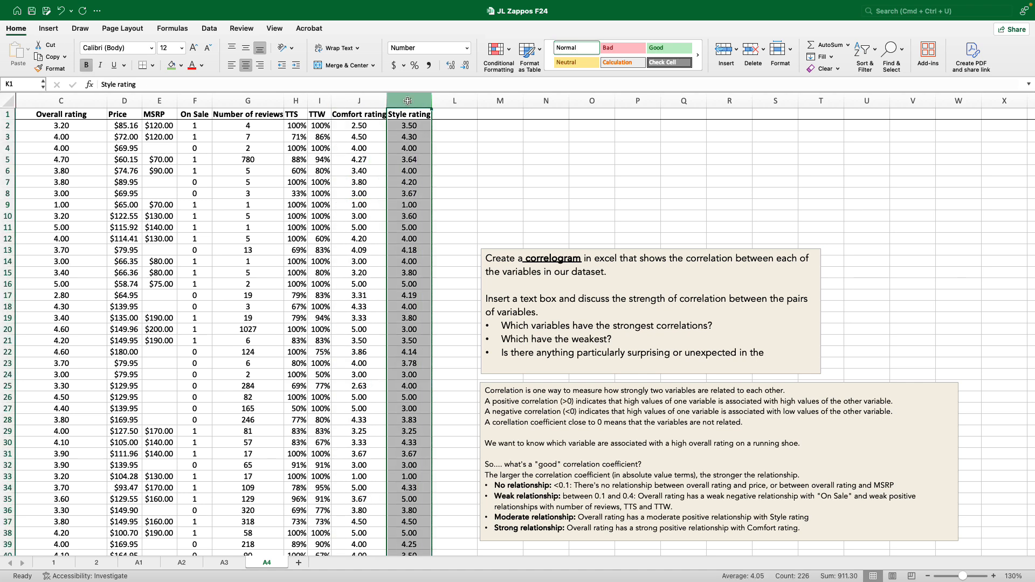
{"action": "left_click", "coordinate": [163, 272]}
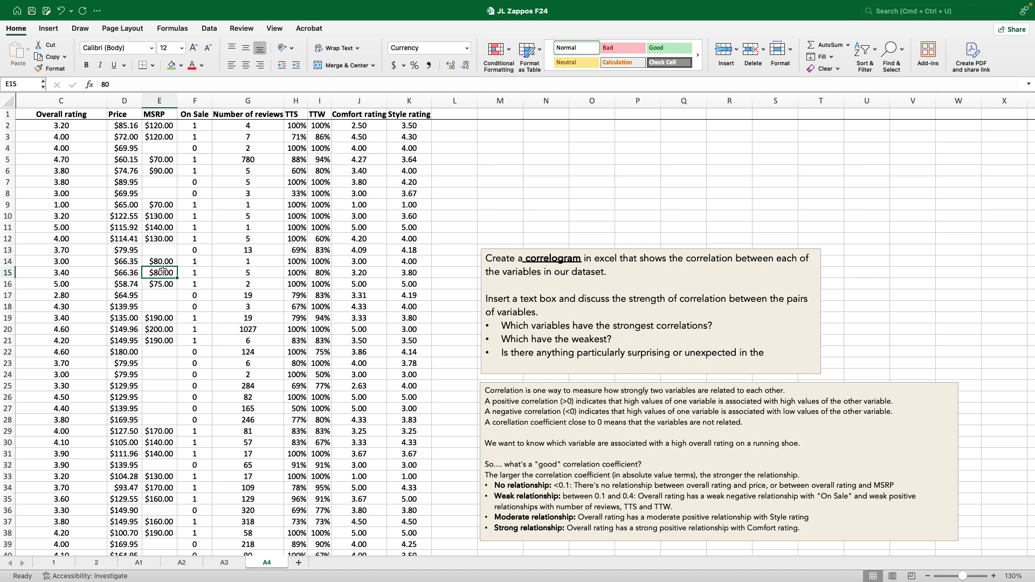
Look through the Data Analysis tools and start the Correlation analysis.
{"action": "left_click", "coordinate": [209, 30]}
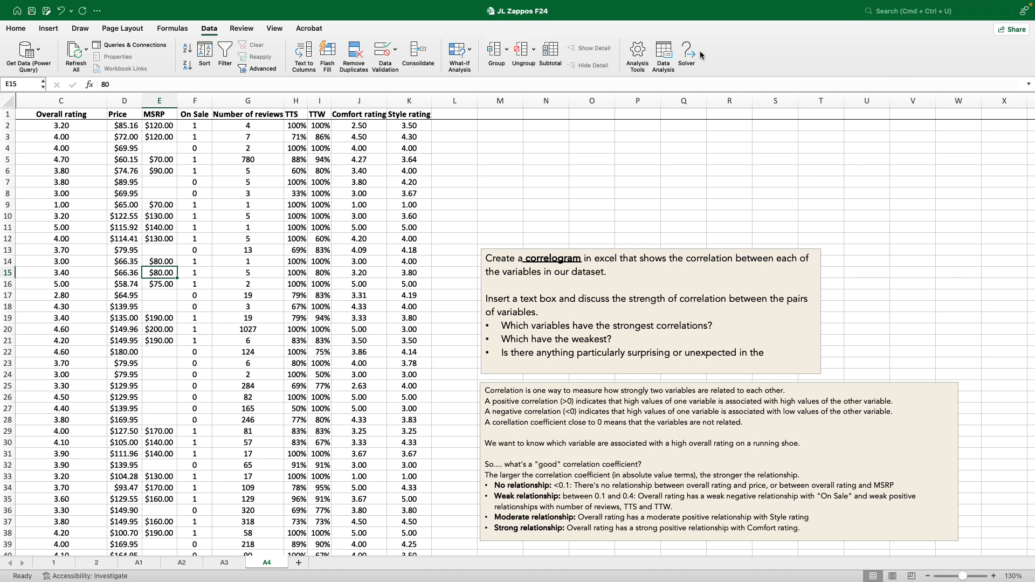
{"action": "left_click", "coordinate": [663, 54]}
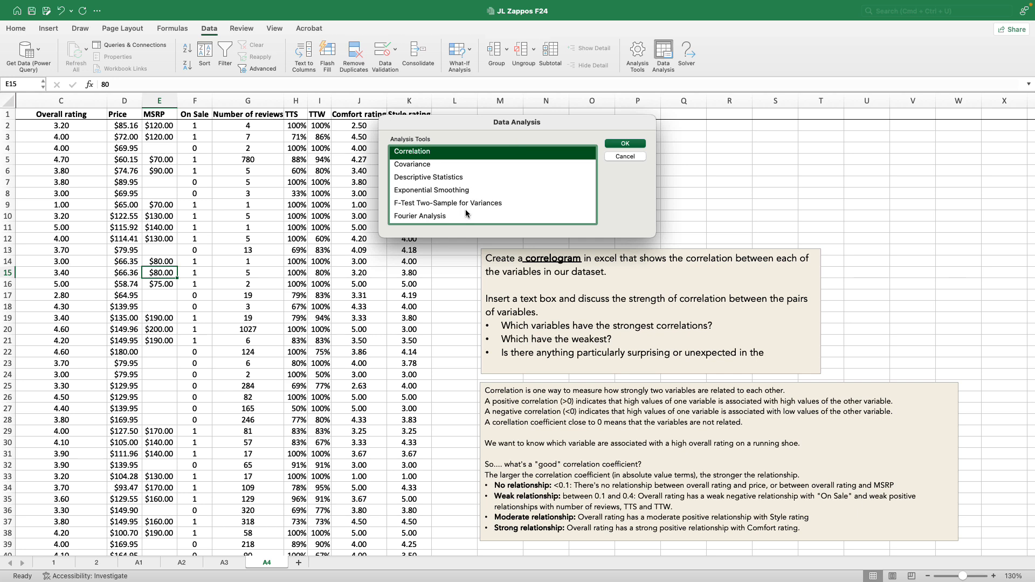
{"action": "scroll", "coordinate": [467, 213], "scroll_direction": "up", "scroll_amount": 3}
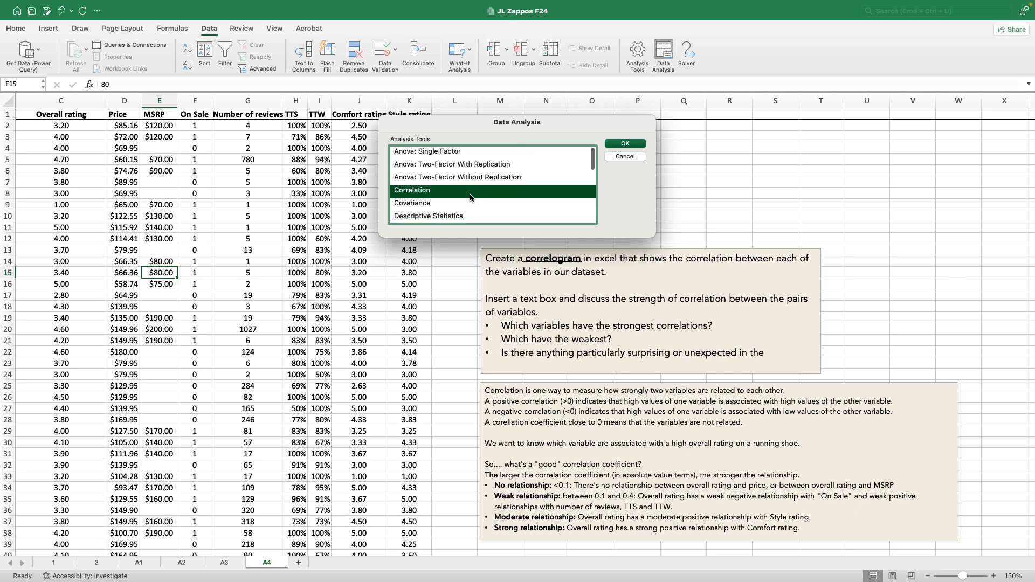
{"action": "scroll", "coordinate": [470, 198], "scroll_direction": "down", "scroll_amount": 5}
{"action": "scroll", "coordinate": [470, 197], "scroll_direction": "down", "scroll_amount": 3}
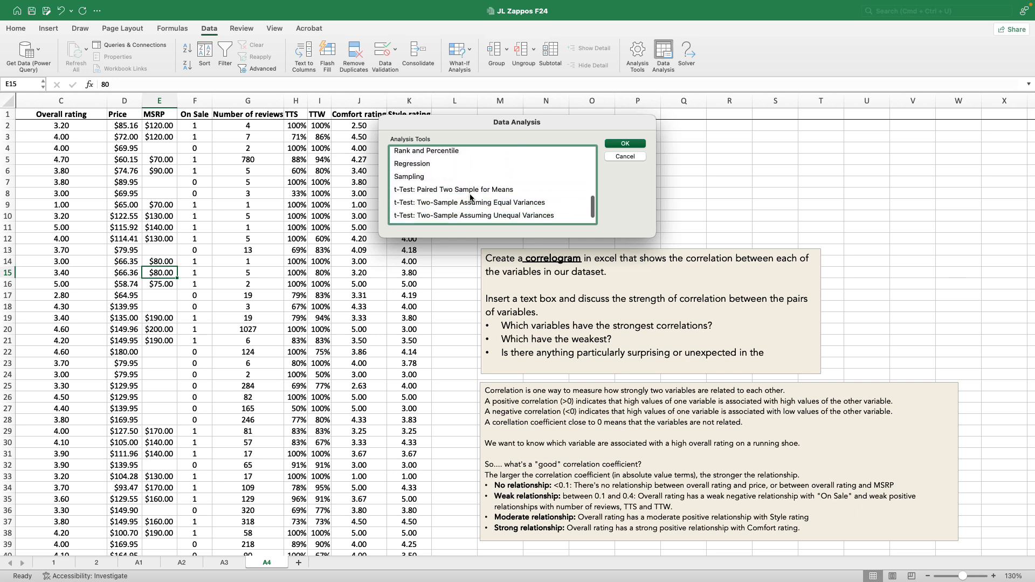
{"action": "scroll", "coordinate": [470, 198], "scroll_direction": "up", "scroll_amount": 5}
{"action": "scroll", "coordinate": [470, 197], "scroll_direction": "up", "scroll_amount": 3}
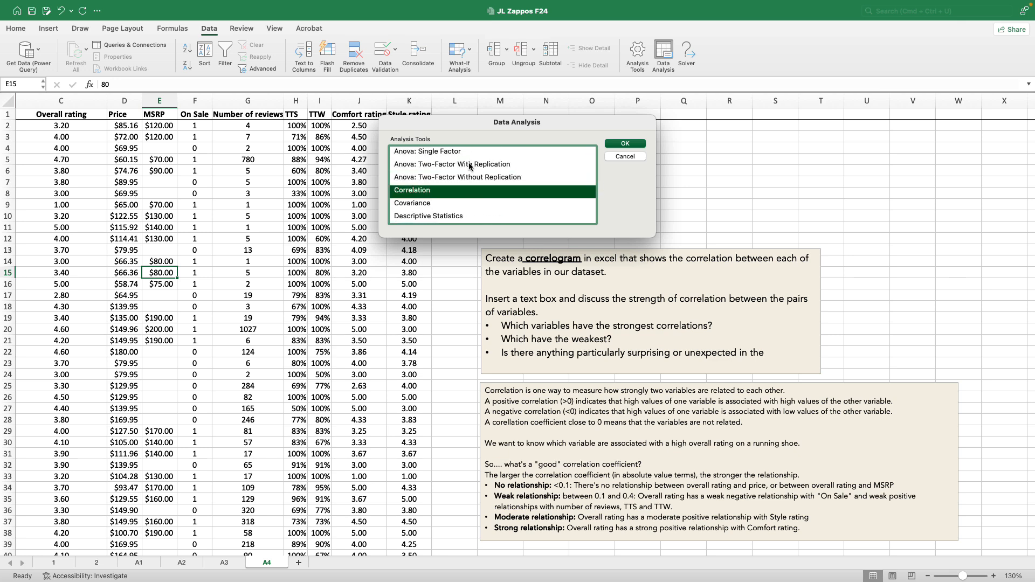
{"action": "scroll", "coordinate": [486, 203], "scroll_direction": "down", "scroll_amount": 3}
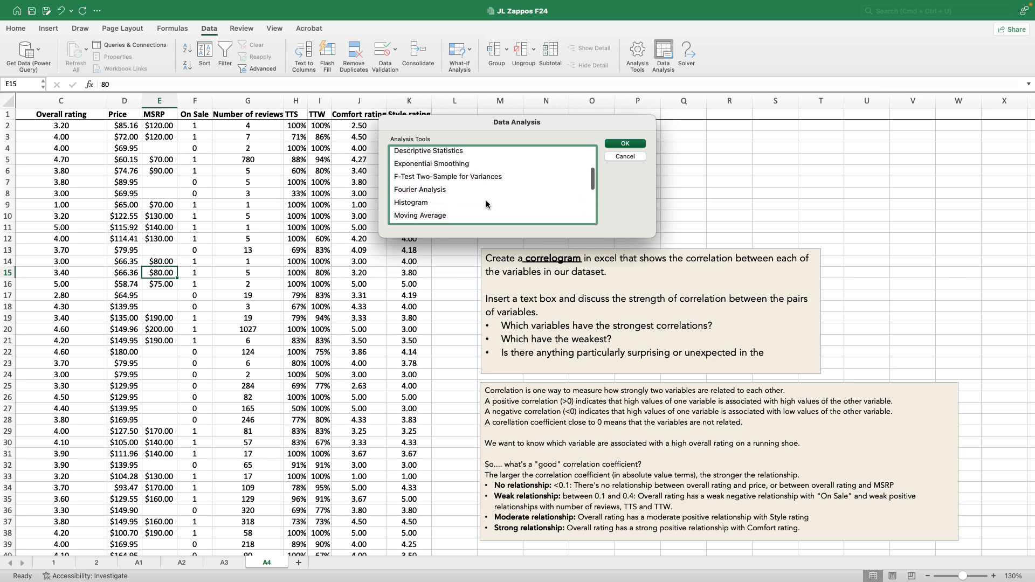
{"action": "scroll", "coordinate": [486, 204], "scroll_direction": "up", "scroll_amount": 3}
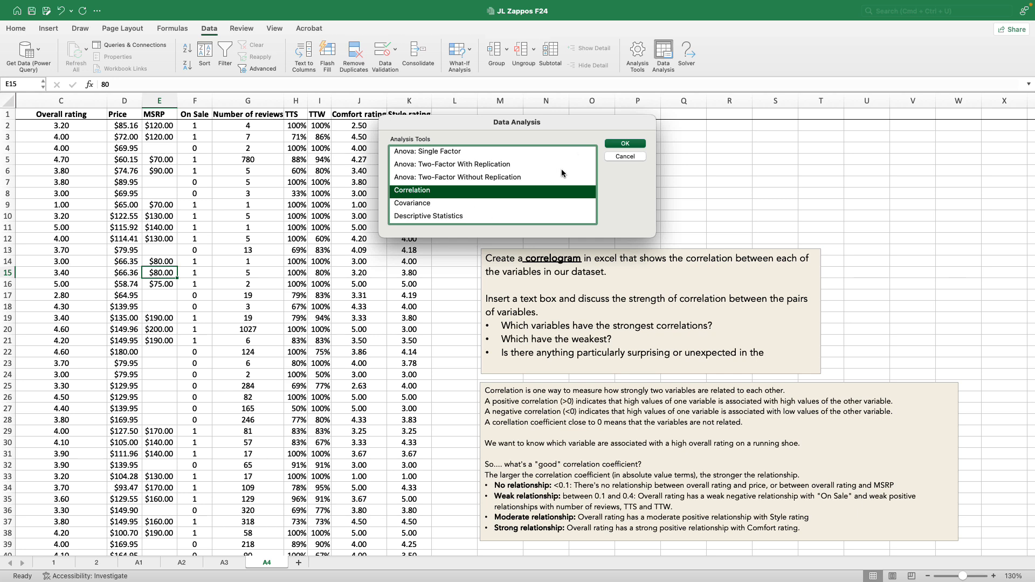
{"action": "left_click", "coordinate": [623, 143]}
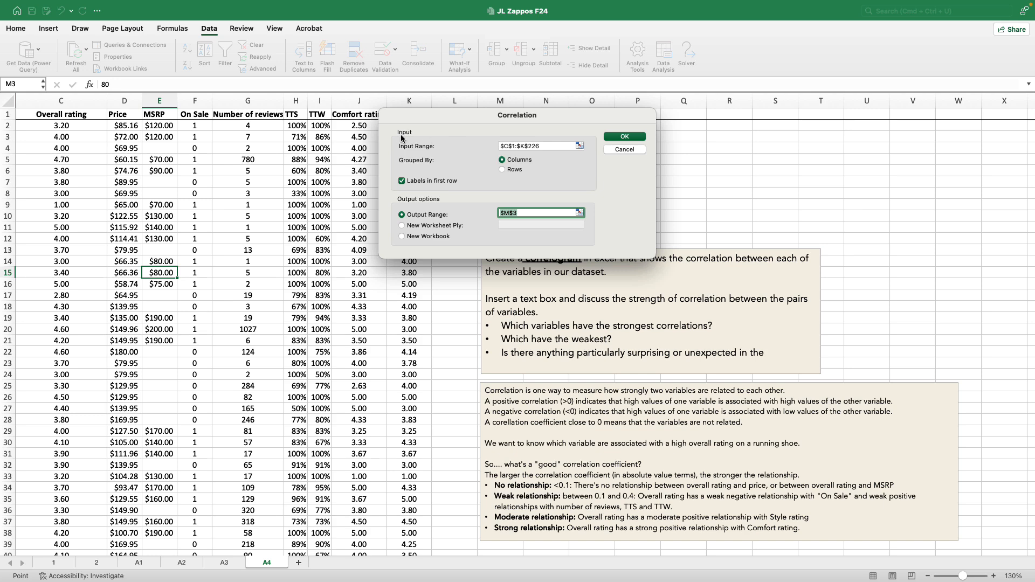
Generate the correlation matrix for $C$1:$K$226, grouped by columns with labels in the first row, with the output range starting at $M$1.
{"action": "left_click", "coordinate": [544, 147]}
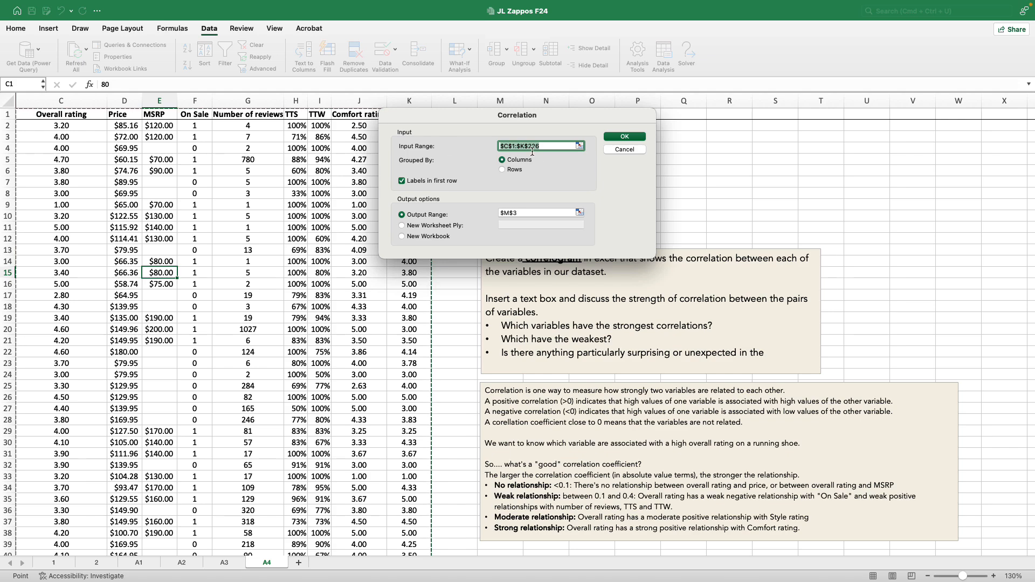
{"action": "scroll", "coordinate": [216, 322], "scroll_direction": "down", "scroll_amount": 15}
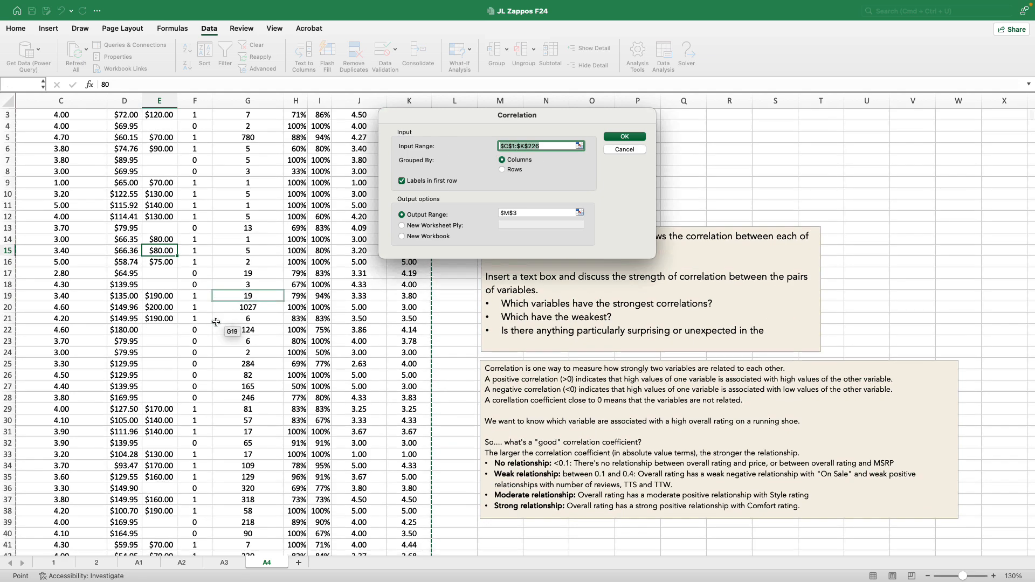
{"action": "scroll", "coordinate": [215, 321], "scroll_direction": "down", "scroll_amount": 20}
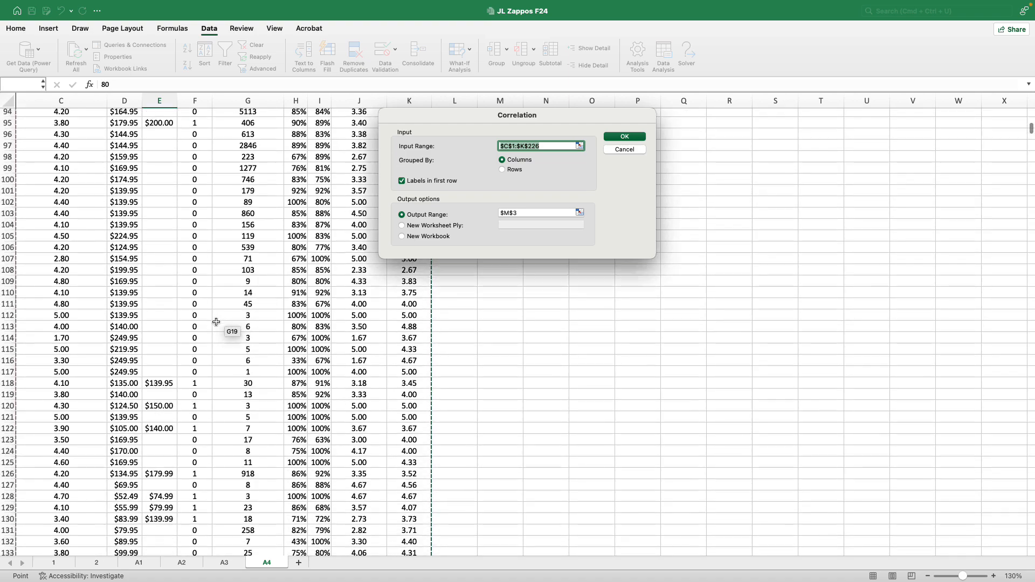
{"action": "scroll", "coordinate": [216, 322], "scroll_direction": "down", "scroll_amount": 14}
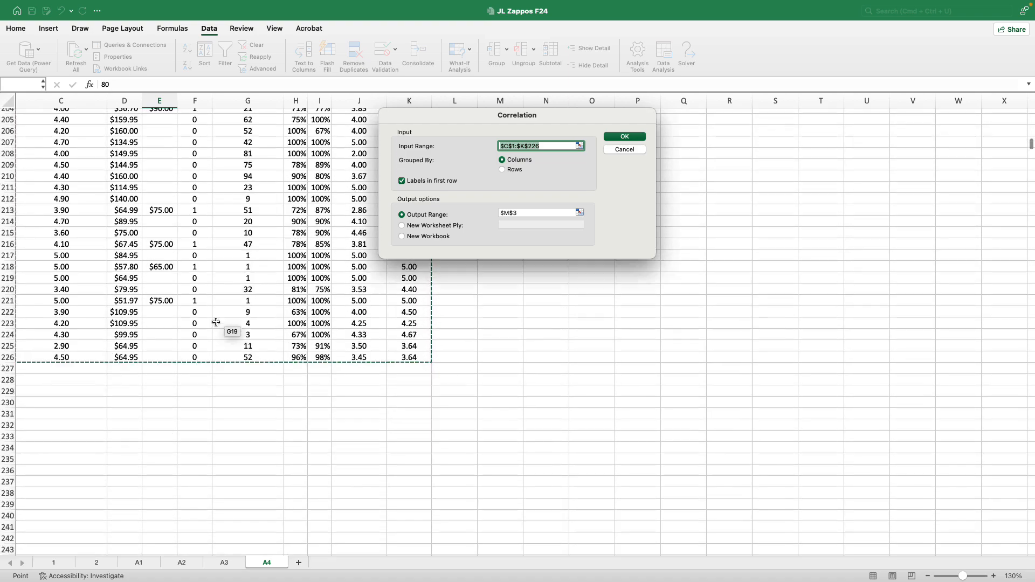
{"action": "scroll", "coordinate": [215, 321], "scroll_direction": "up", "scroll_amount": 20}
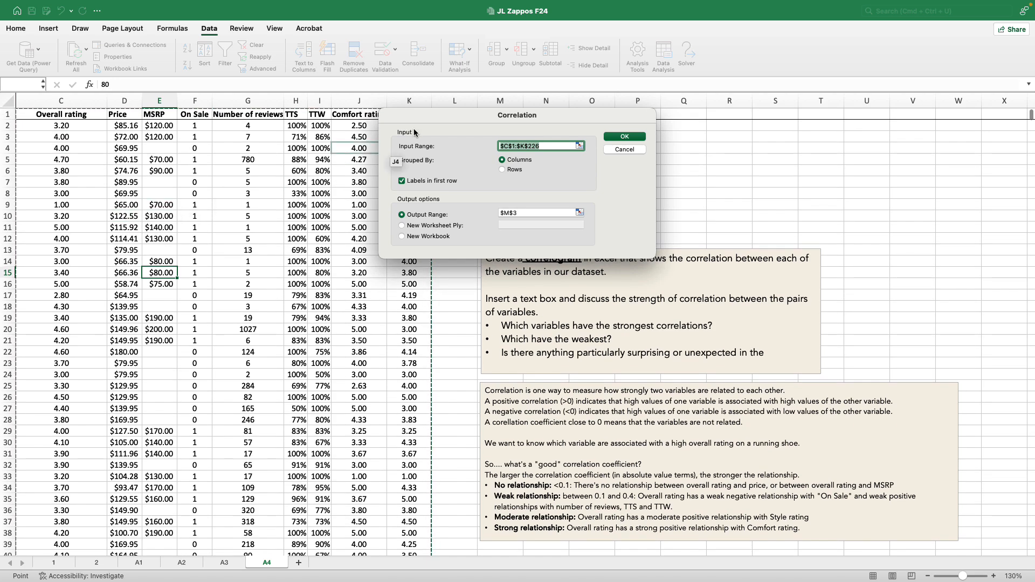
{"action": "left_click_drag", "start_coordinate": [488, 121], "coordinate": [719, 110]}
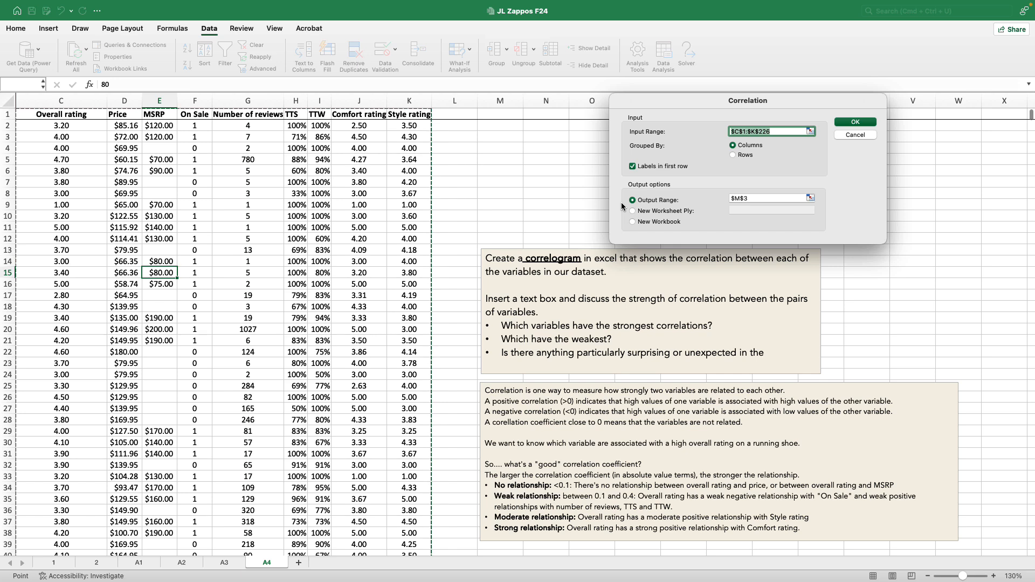
{"action": "left_click", "coordinate": [768, 198]}
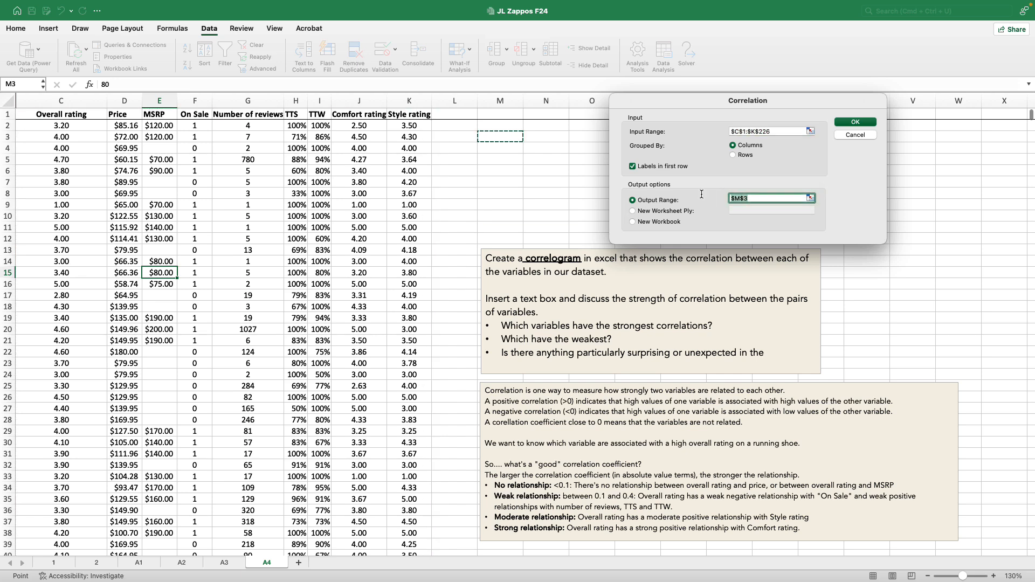
{"action": "key", "text": "BackSpace"}
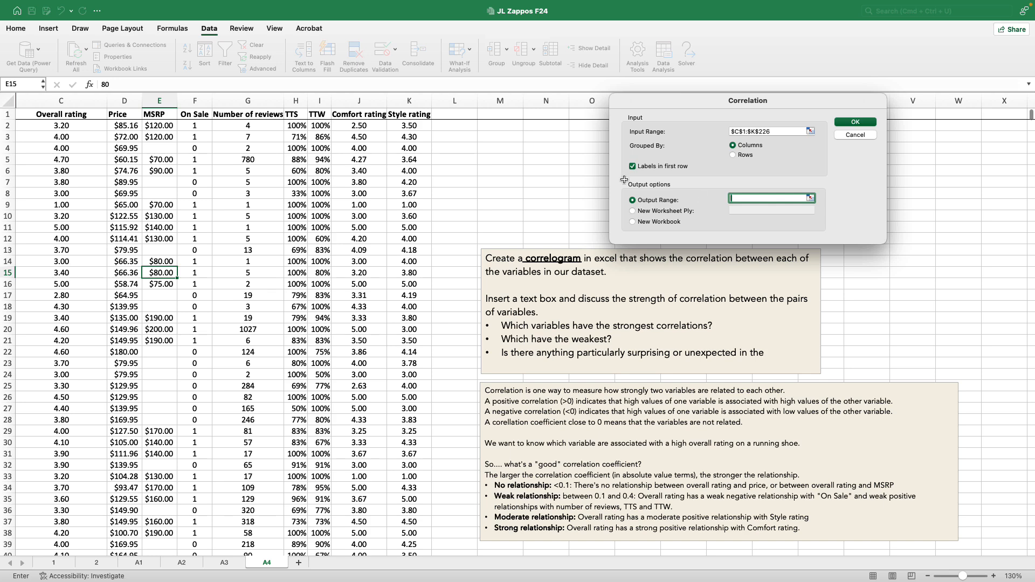
{"action": "left_click", "coordinate": [501, 118]}
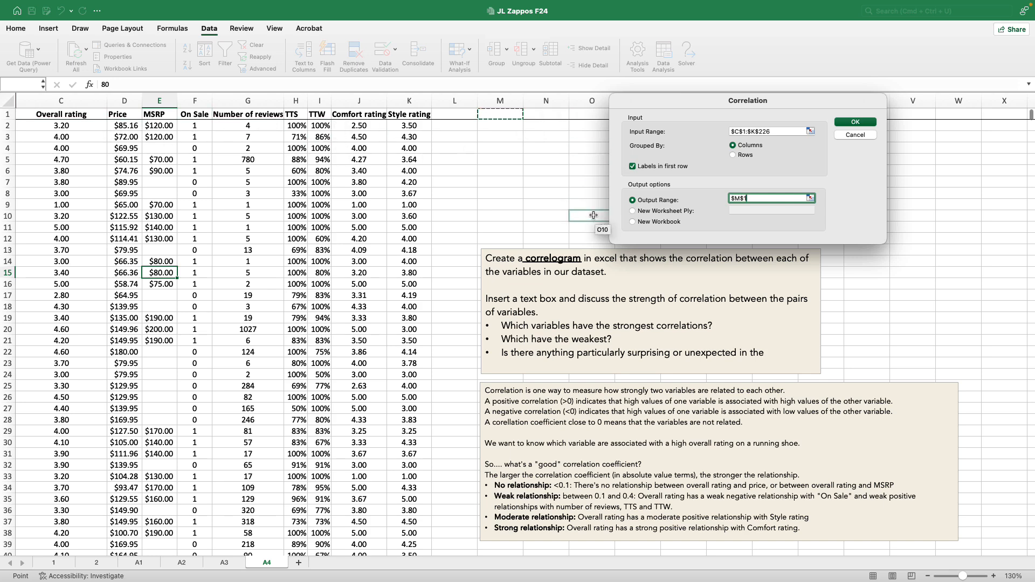
{"action": "left_click", "coordinate": [852, 124]}
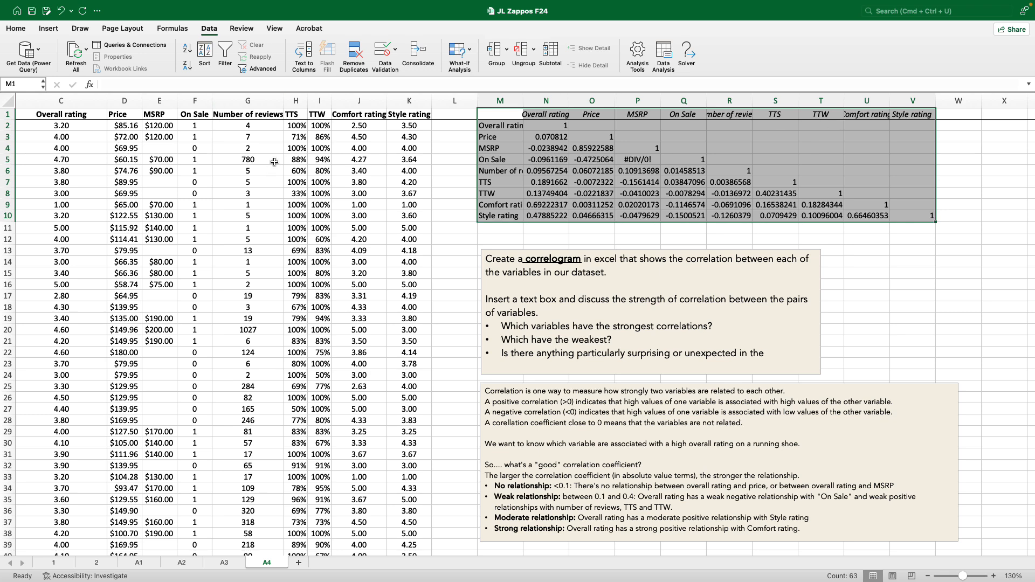
Format the correlation coefficients in N2:V10 as Number with two decimals and fit column M to its variable labels.
{"action": "left_click", "coordinate": [557, 128]}
{"action": "left_click_drag", "start_coordinate": [557, 128], "coordinate": [932, 218]}
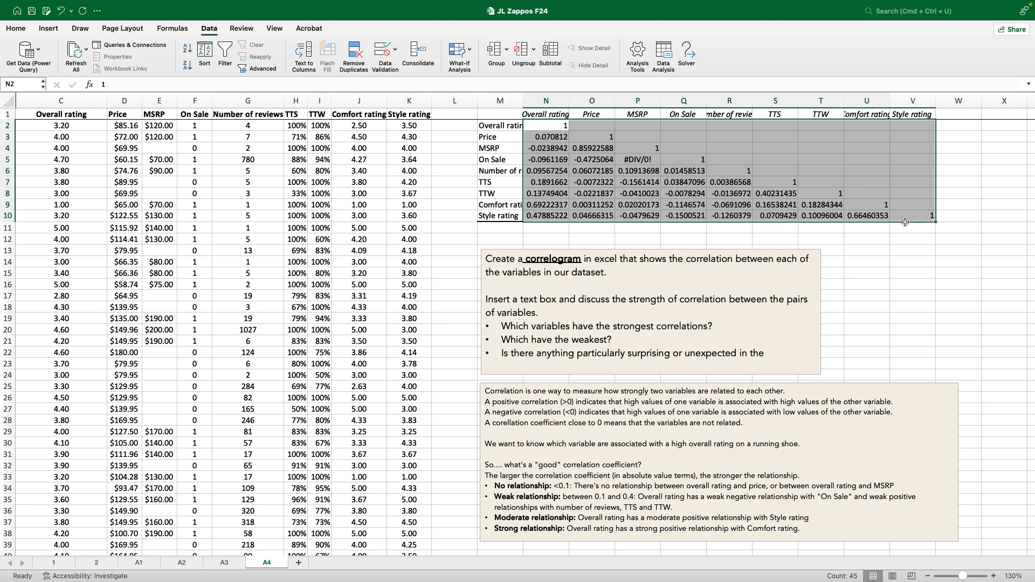
{"action": "left_click", "coordinate": [16, 28]}
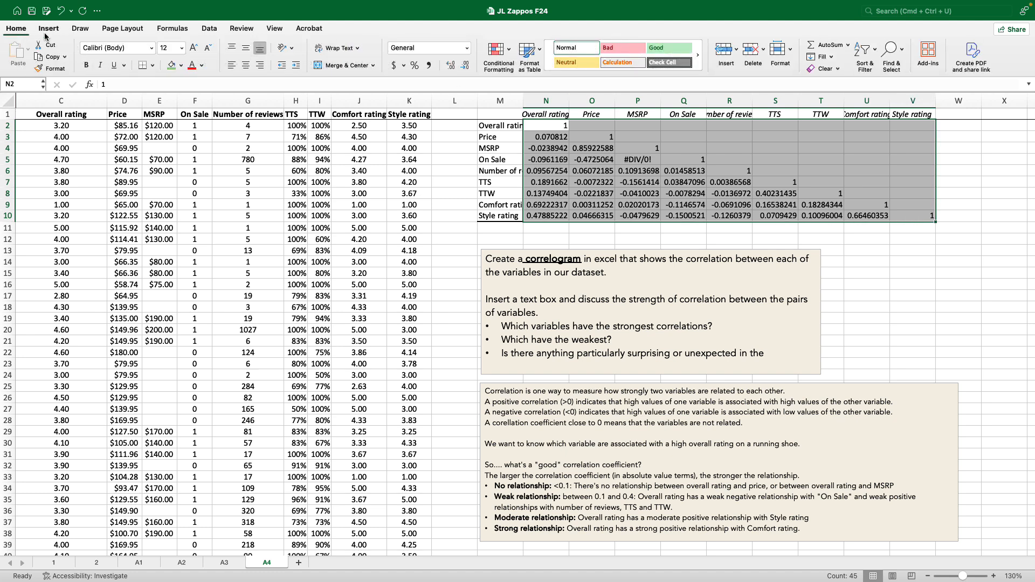
{"action": "left_click", "coordinate": [467, 48]}
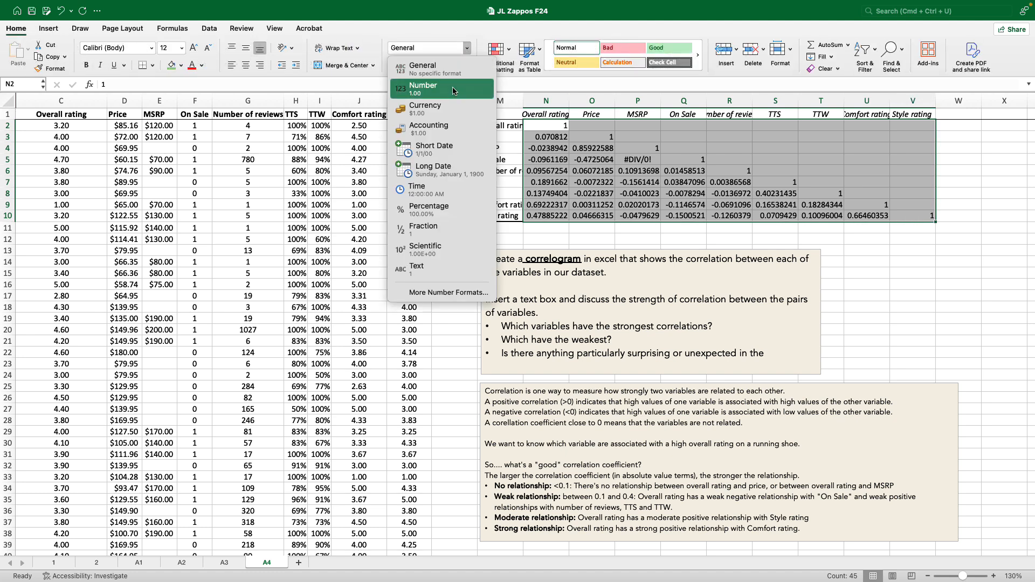
{"action": "left_click", "coordinate": [453, 91]}
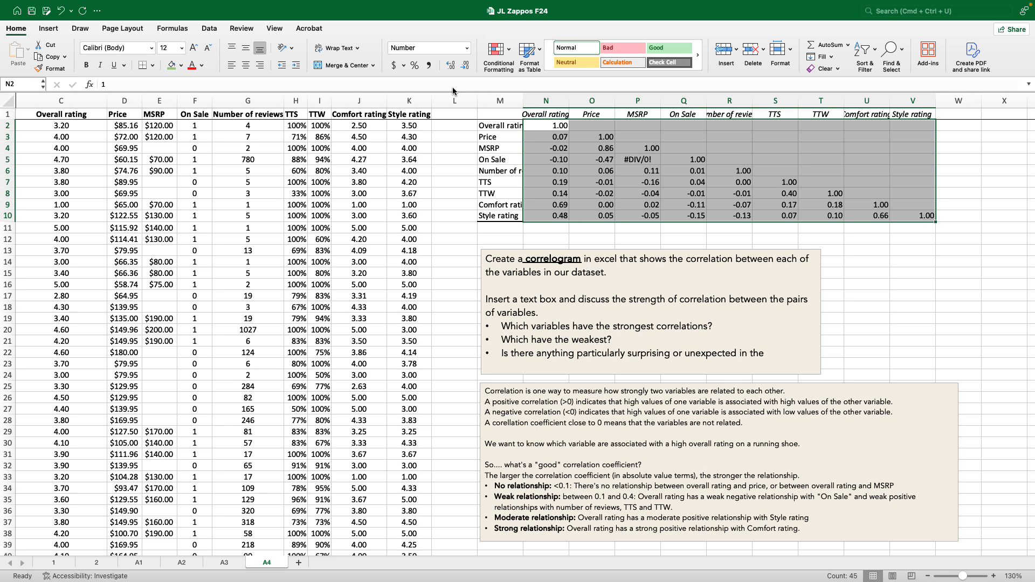
{"action": "double_click", "coordinate": [523, 97]}
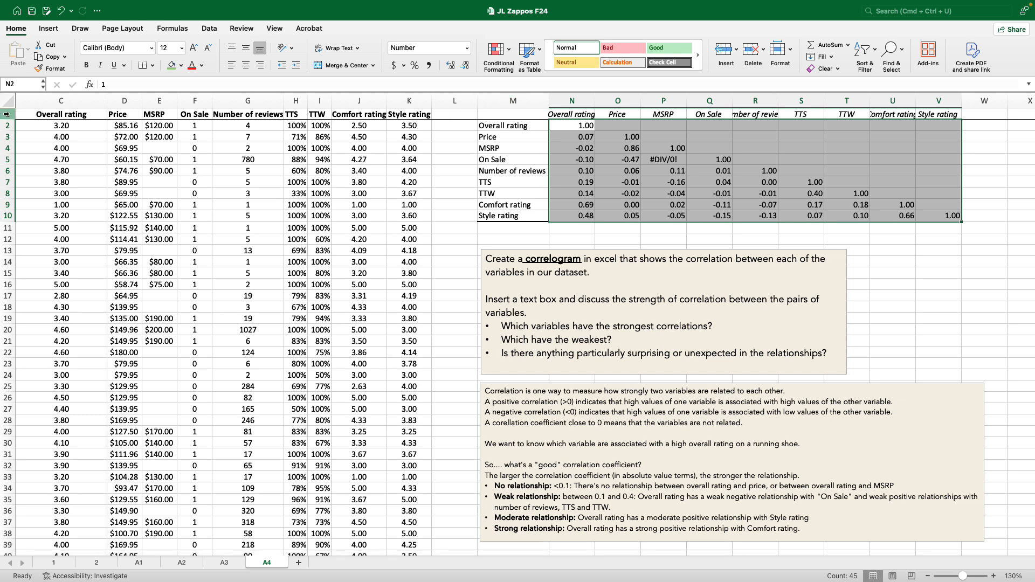
Wrap the header text in row 1 and narrow columns C through V to one uniform width.
{"action": "left_click", "coordinate": [6, 115]}
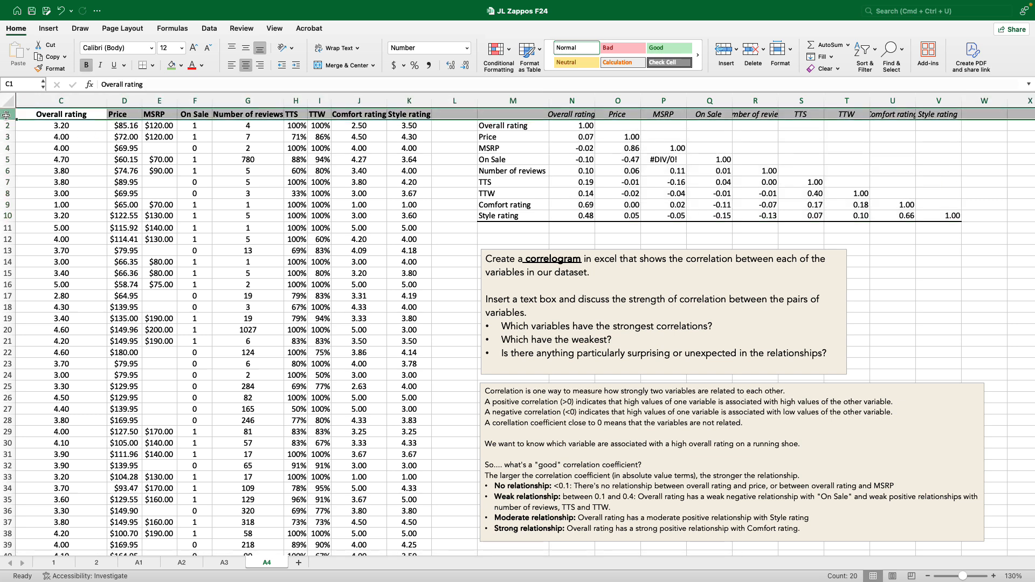
{"action": "left_click", "coordinate": [348, 48]}
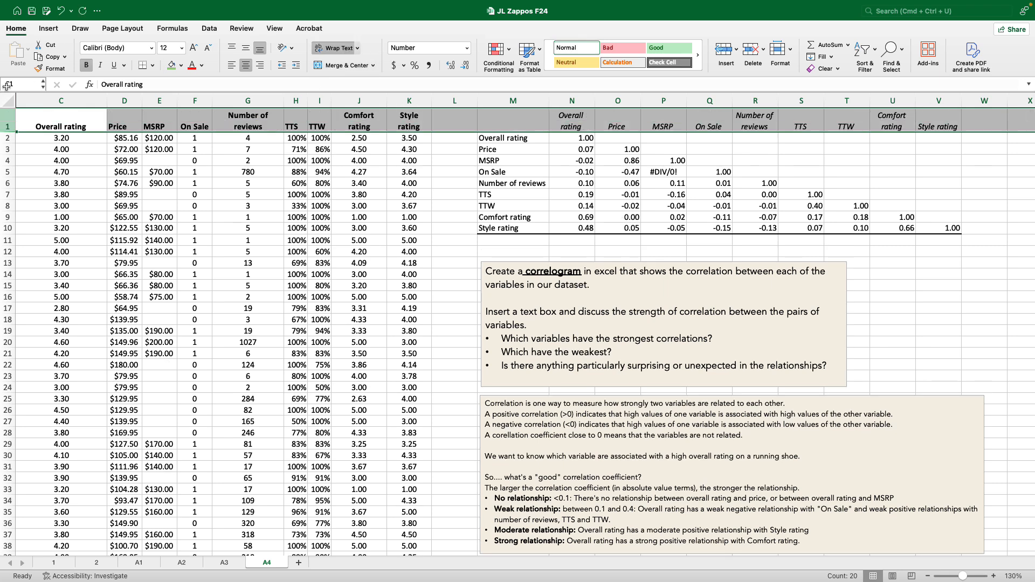
{"action": "left_click_drag", "start_coordinate": [49, 99], "coordinate": [955, 235]}
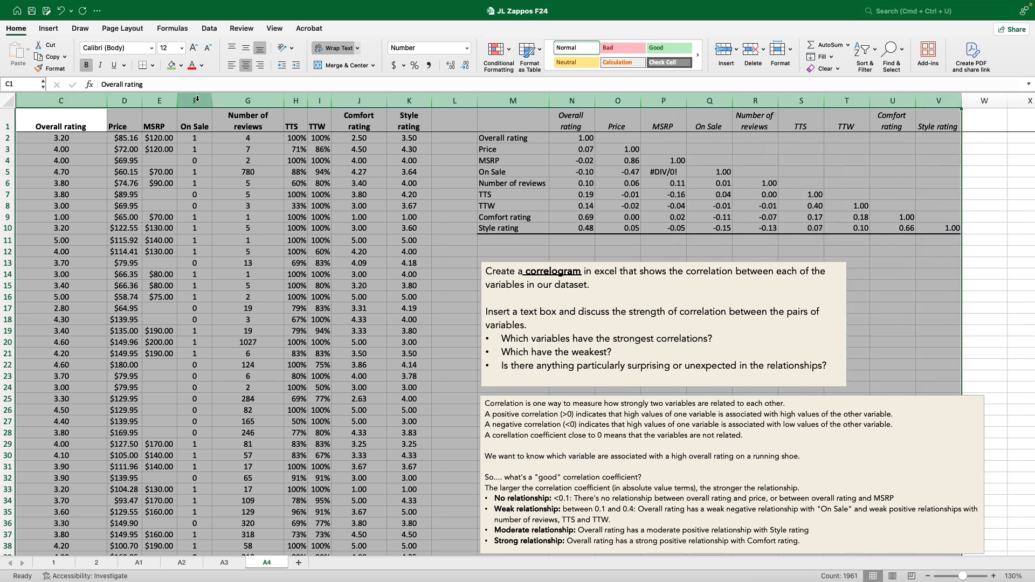
{"action": "left_click_drag", "start_coordinate": [212, 98], "coordinate": [213, 98]}
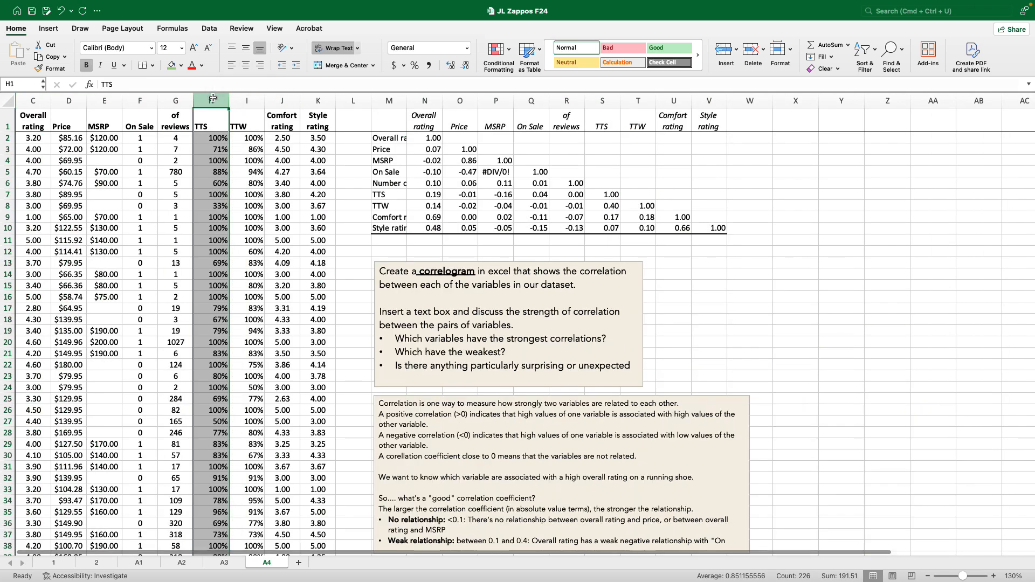
Increase the height of row 1 to fit the full wrapped headers and widen column M to fit its variable labels.
{"action": "left_click", "coordinate": [721, 311]}
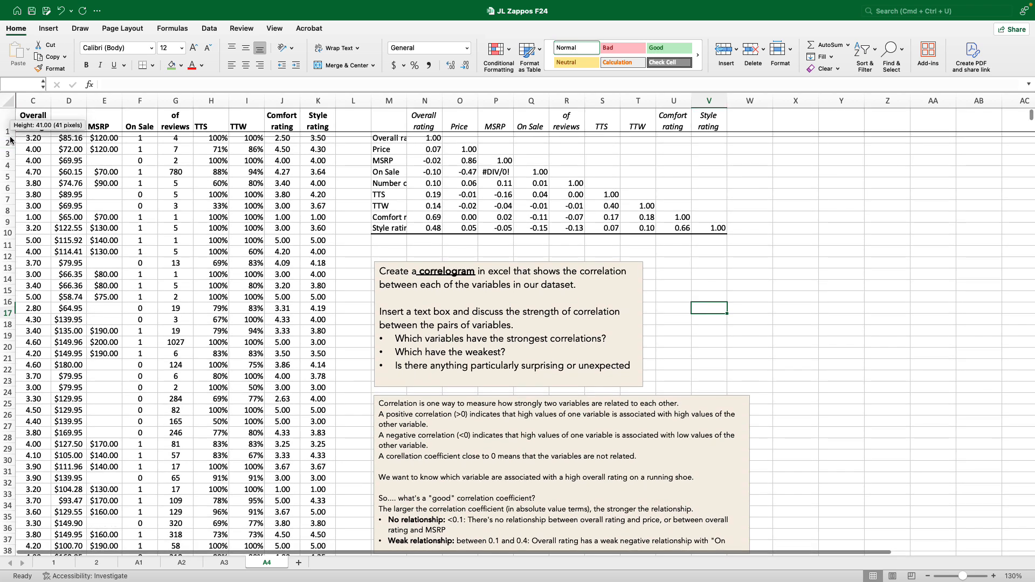
{"action": "left_click_drag", "start_coordinate": [10, 135], "coordinate": [10, 145]}
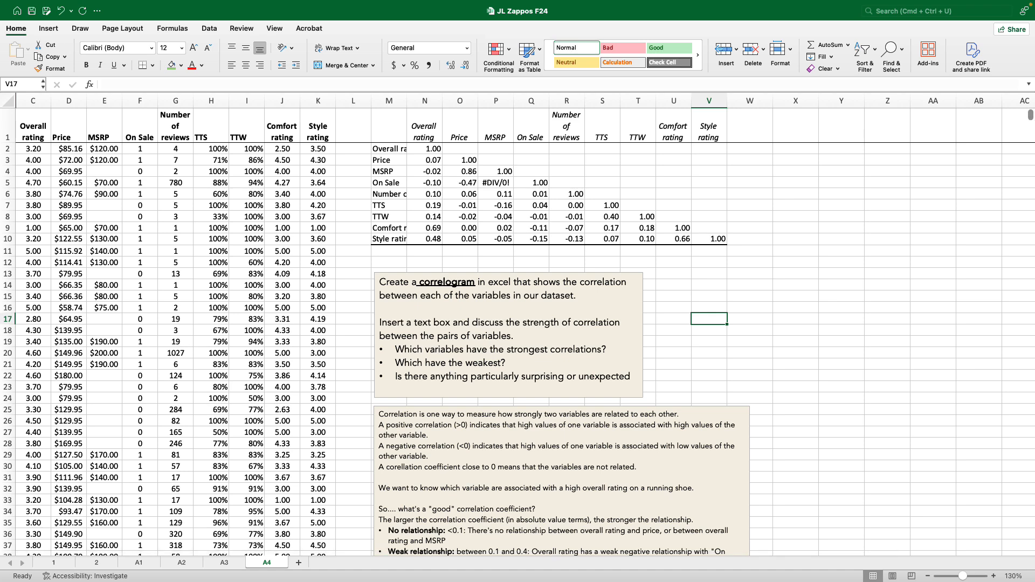
{"action": "double_click", "coordinate": [406, 99]}
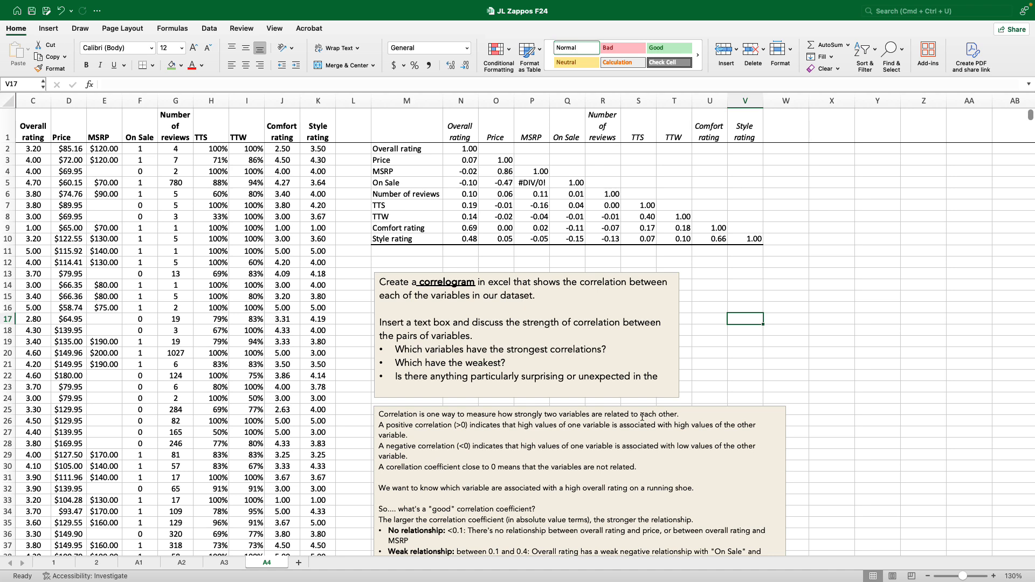
{"action": "scroll", "coordinate": [692, 416], "scroll_direction": "down", "scroll_amount": 3}
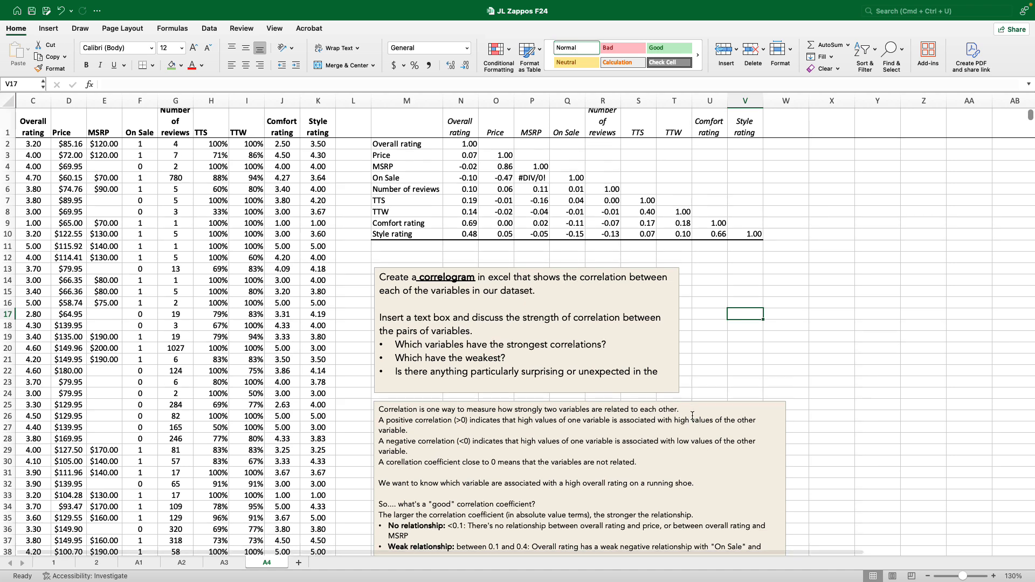
{"action": "scroll", "coordinate": [692, 416], "scroll_direction": "up", "scroll_amount": 3}
{"action": "scroll", "coordinate": [692, 416], "scroll_direction": "down", "scroll_amount": 1}
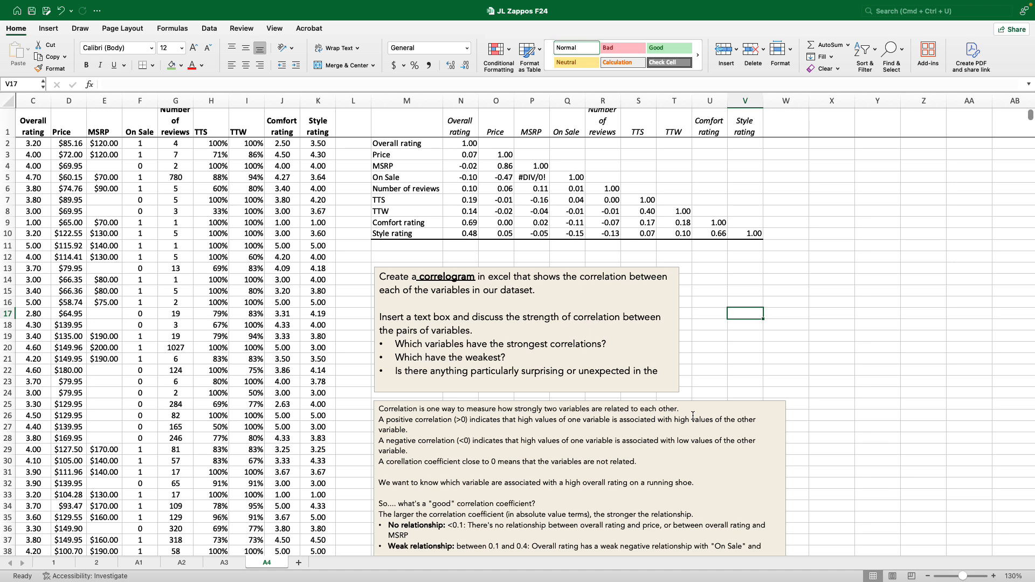
Extend the lower edge of the correlation discussion text box so the relationship bullets through Strong relationship fit inside.
{"action": "scroll", "coordinate": [693, 416], "scroll_direction": "down", "scroll_amount": 5}
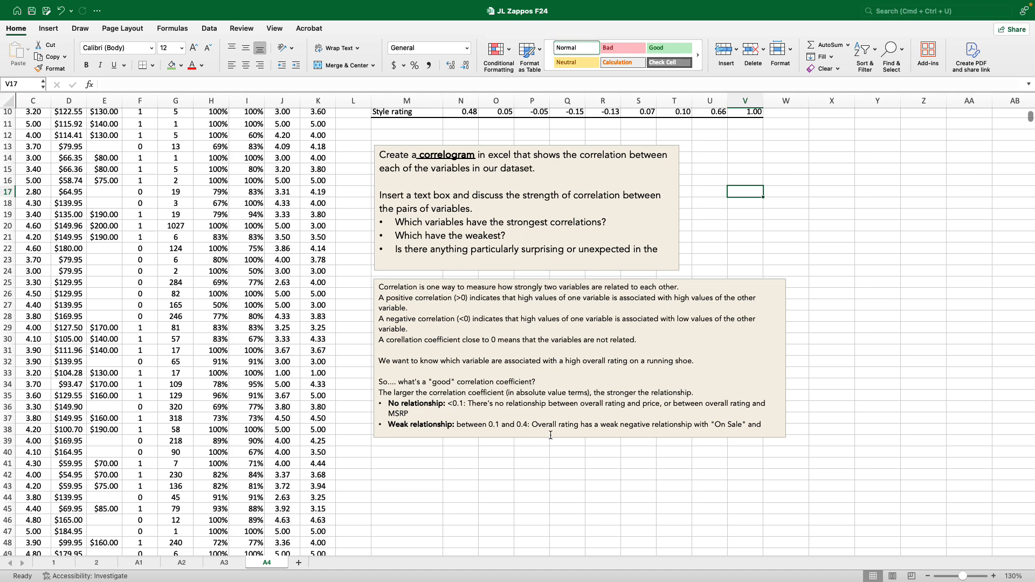
{"action": "left_click", "coordinate": [557, 403]}
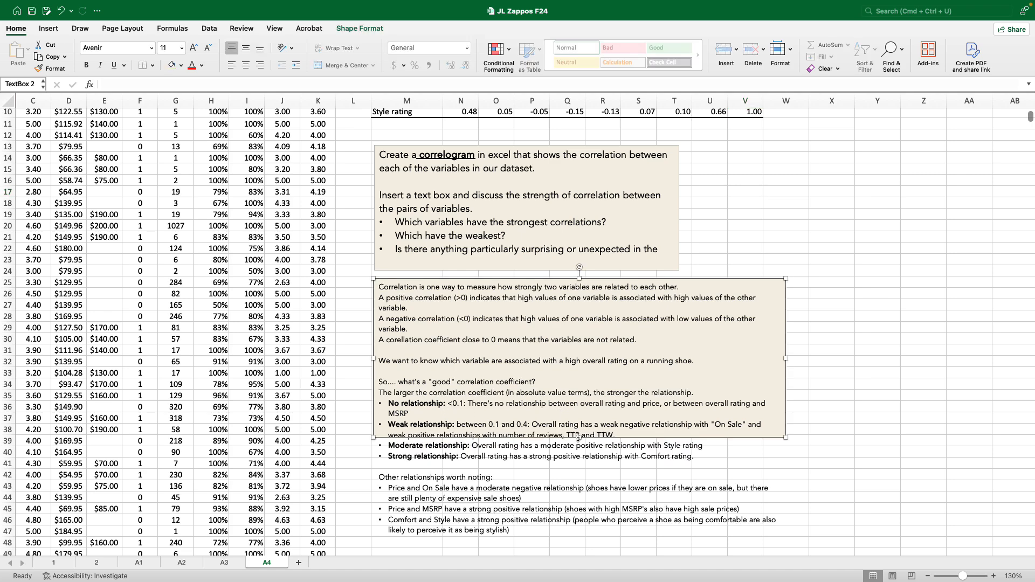
{"action": "left_click_drag", "start_coordinate": [577, 435], "coordinate": [574, 472]}
{"action": "left_click", "coordinate": [960, 289]}
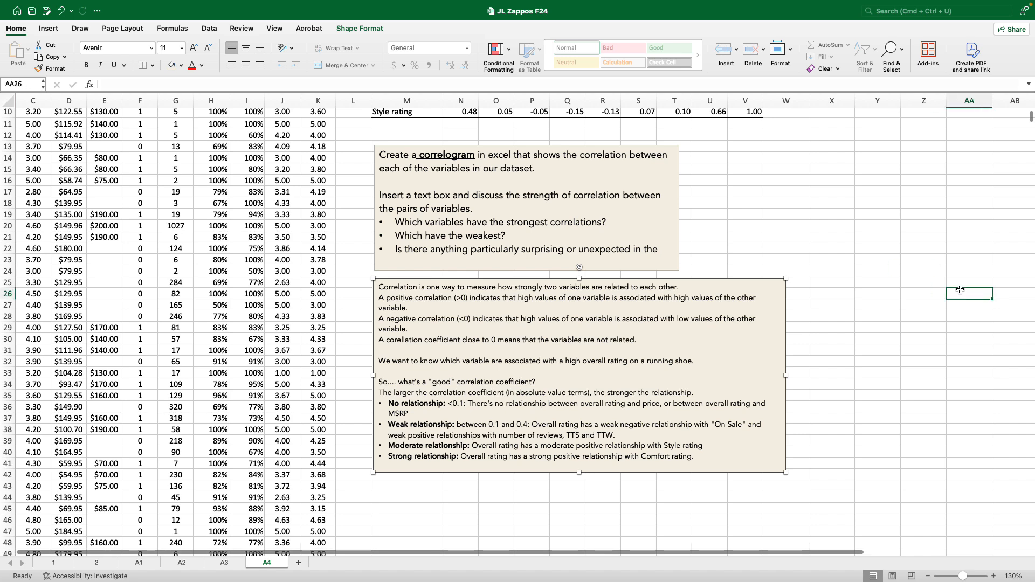
Examine the Overall rating correlations with MSRP, Price, TTS and TTW against the discussion's no-relationship and weak-relationship ranges.
{"action": "scroll", "coordinate": [960, 289], "scroll_direction": "up", "scroll_amount": 5}
{"action": "scroll", "coordinate": [960, 290], "scroll_direction": "down", "scroll_amount": 2}
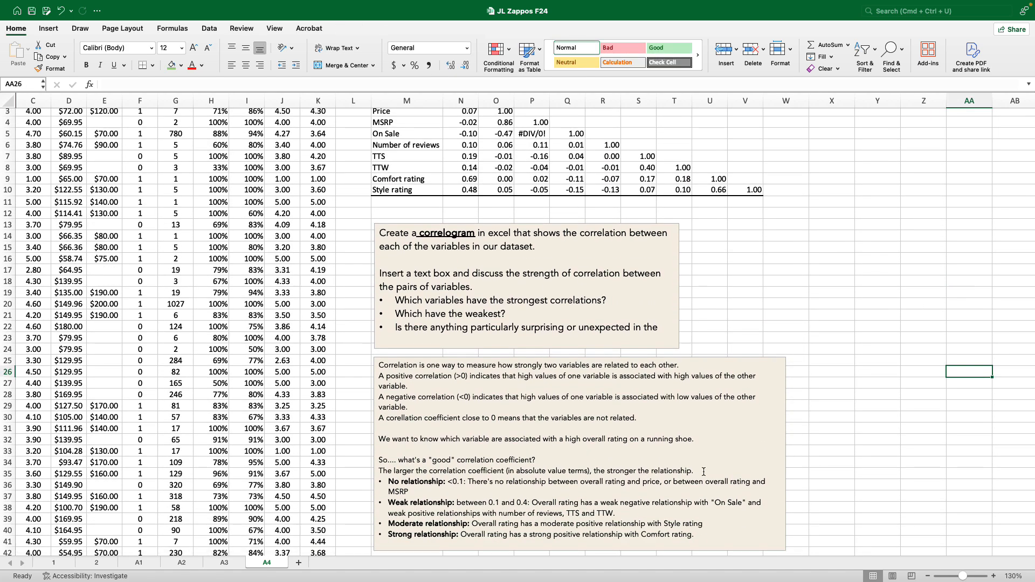
{"action": "scroll", "coordinate": [810, 342], "scroll_direction": "up", "scroll_amount": 3}
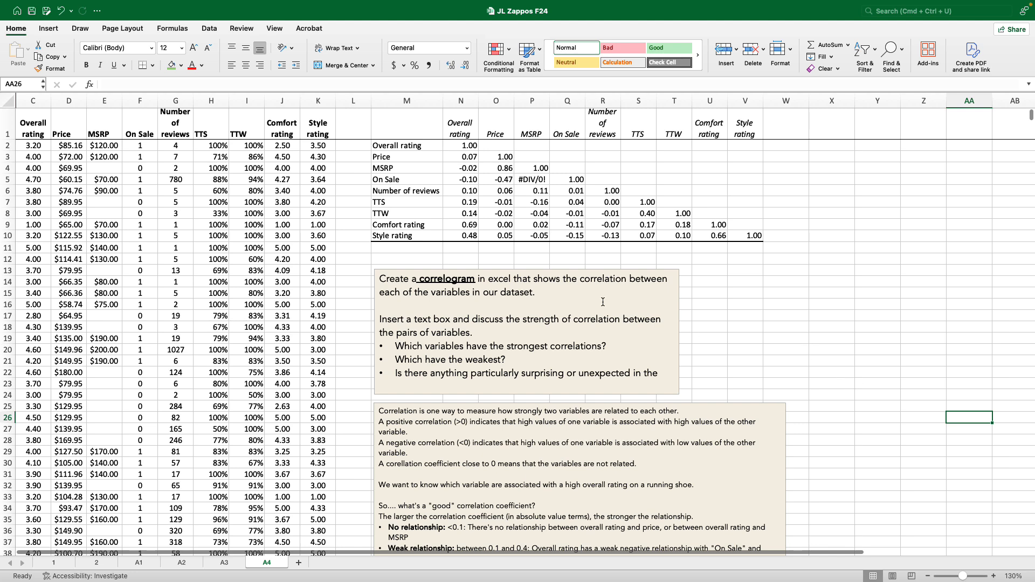
{"action": "left_click", "coordinate": [469, 138]}
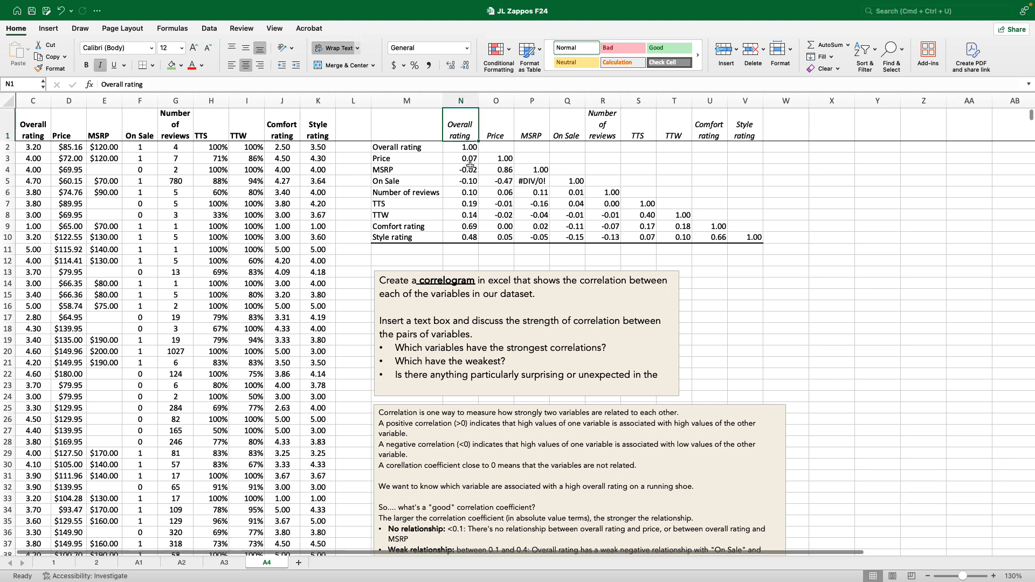
{"action": "left_click", "coordinate": [468, 169]}
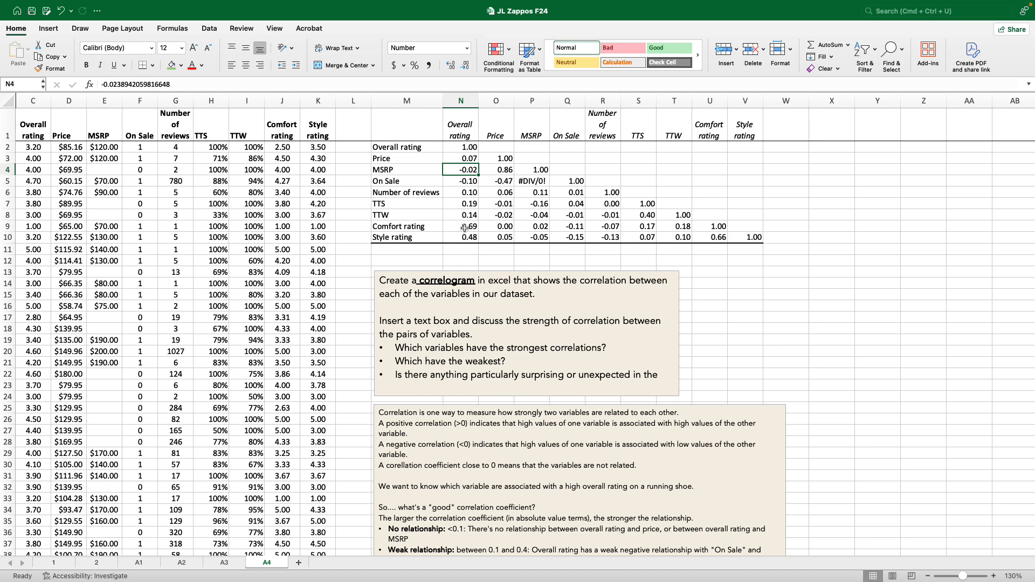
{"action": "left_click", "coordinate": [459, 160]}
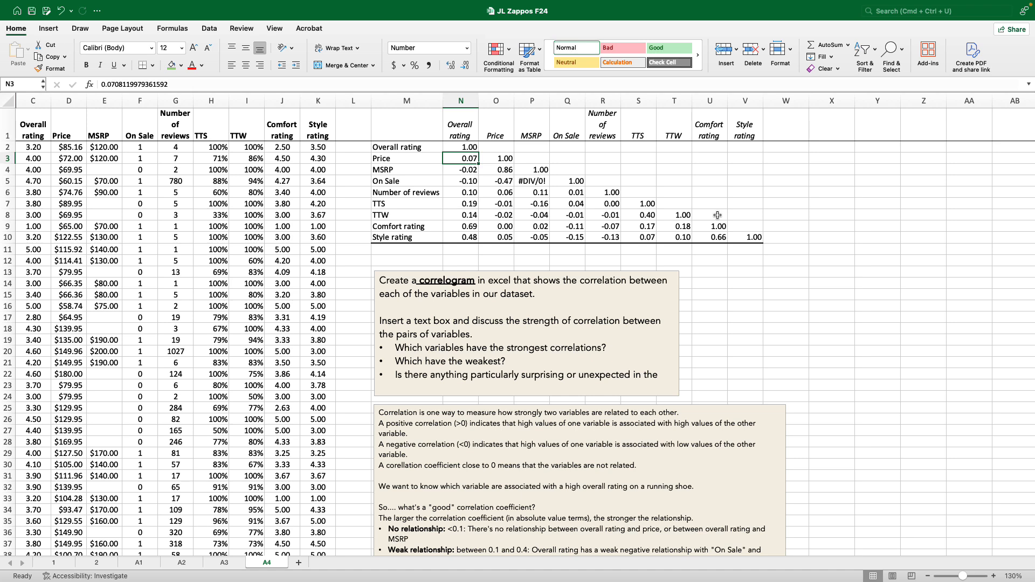
{"action": "scroll", "coordinate": [712, 393], "scroll_direction": "down", "scroll_amount": 3}
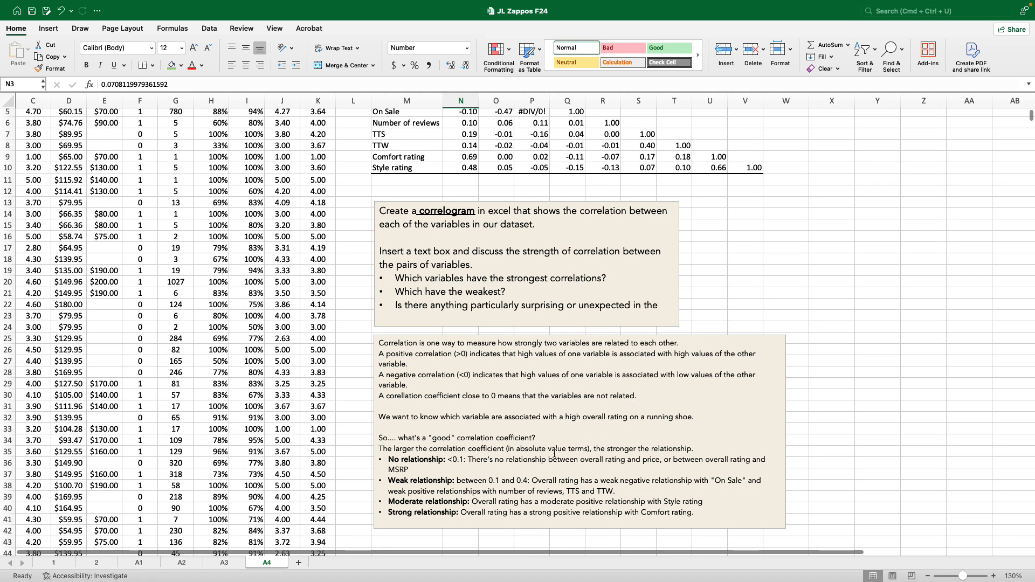
{"action": "left_click_drag", "start_coordinate": [456, 480], "coordinate": [528, 481]}
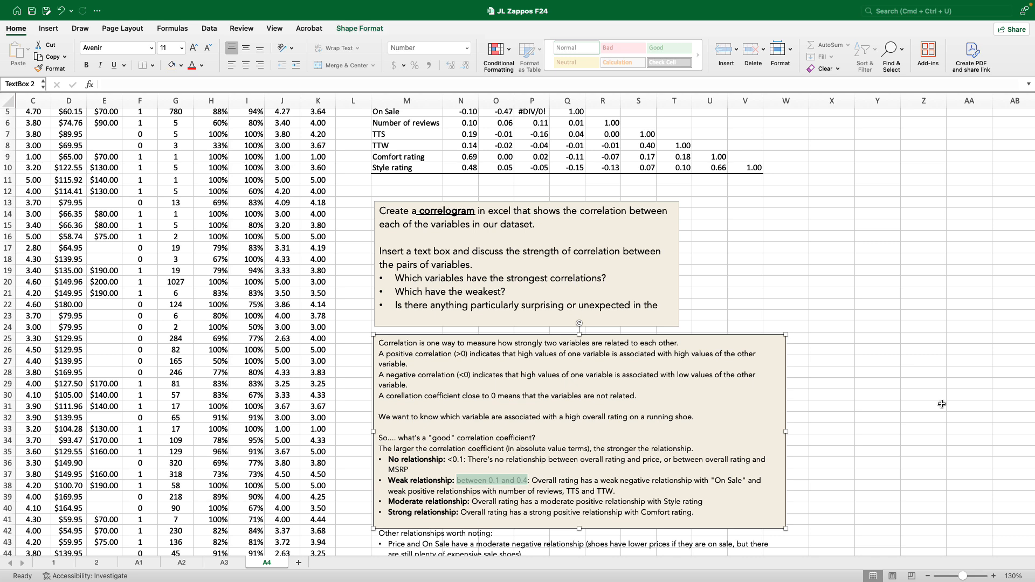
{"action": "scroll", "coordinate": [941, 403], "scroll_direction": "up", "scroll_amount": 4}
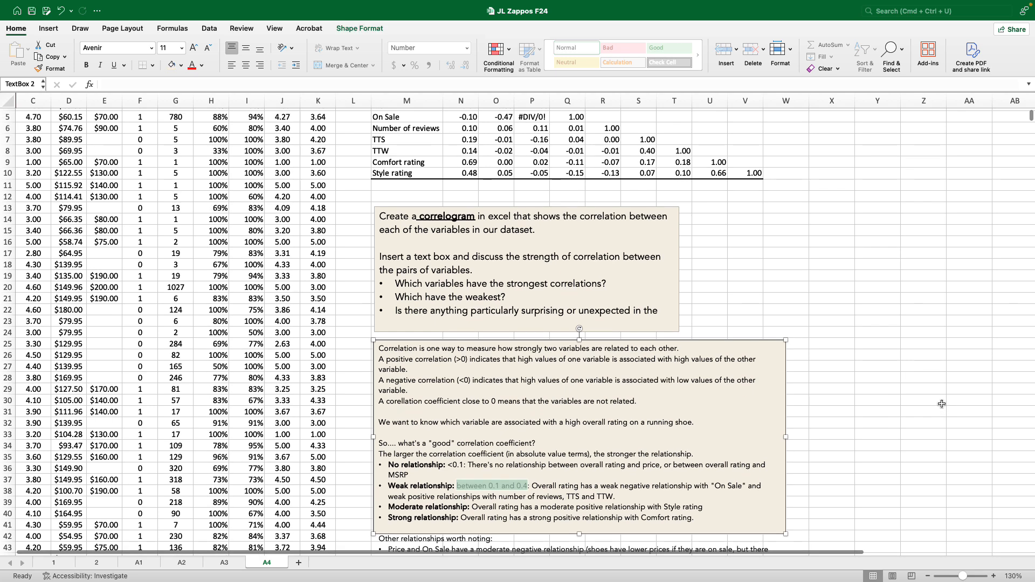
{"action": "scroll", "coordinate": [661, 351], "scroll_direction": "down", "scroll_amount": 1}
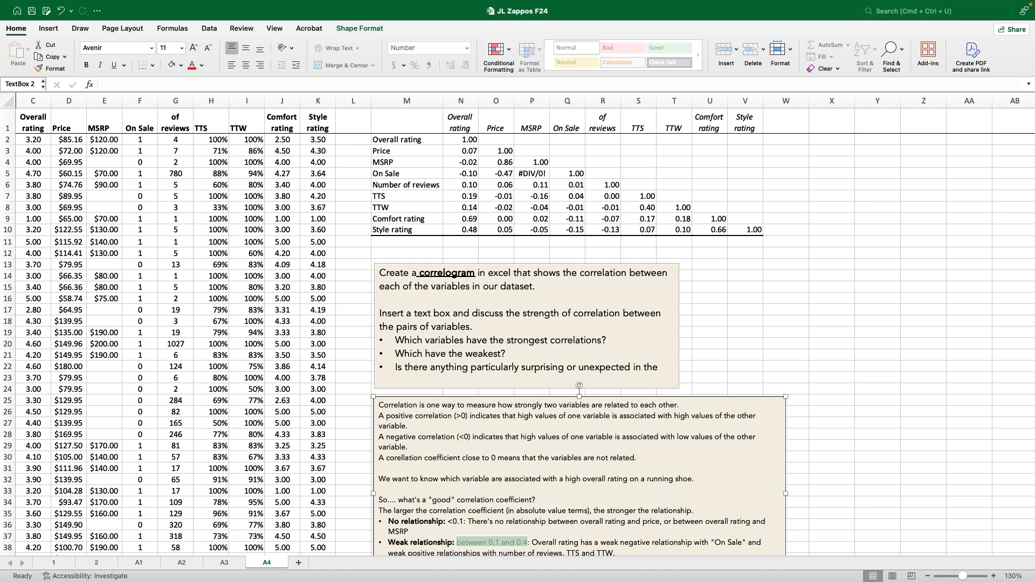
{"action": "left_click", "coordinate": [472, 197]}
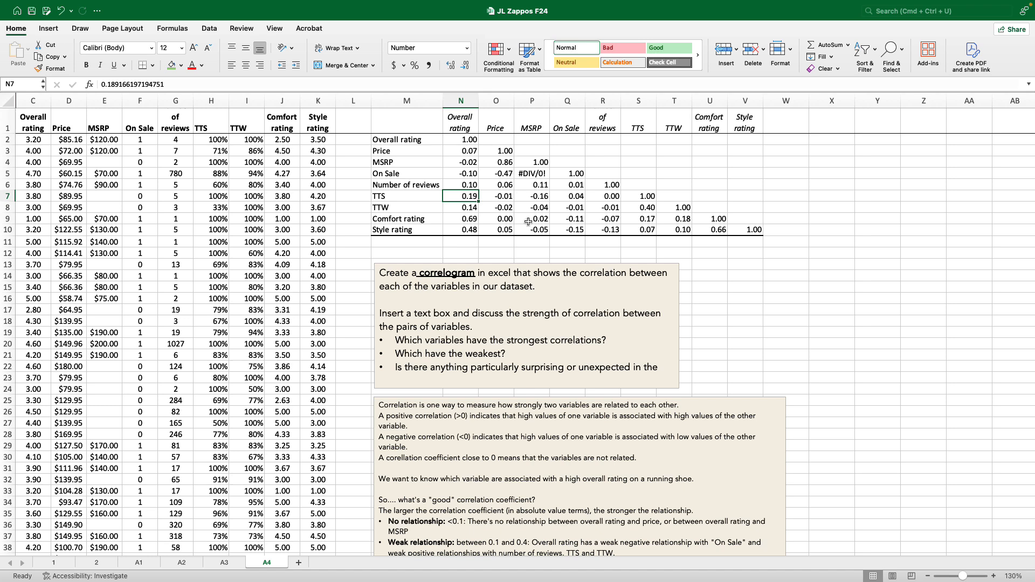
{"action": "left_click", "coordinate": [463, 207]}
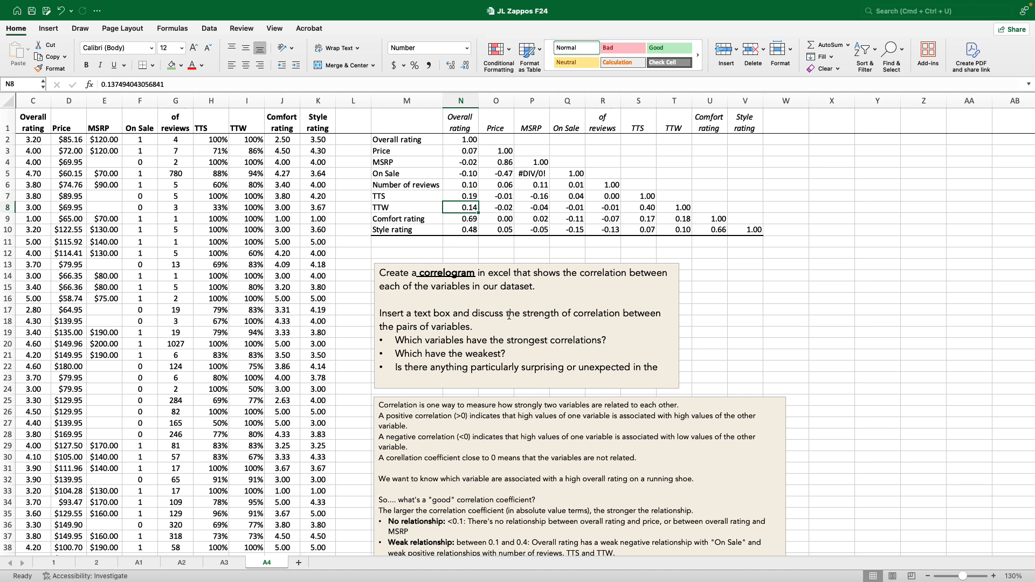
Examine the Overall rating correlations with Style rating and Comfort rating against the moderate and strong relationship notes.
{"action": "scroll", "coordinate": [511, 315], "scroll_direction": "down", "scroll_amount": 3}
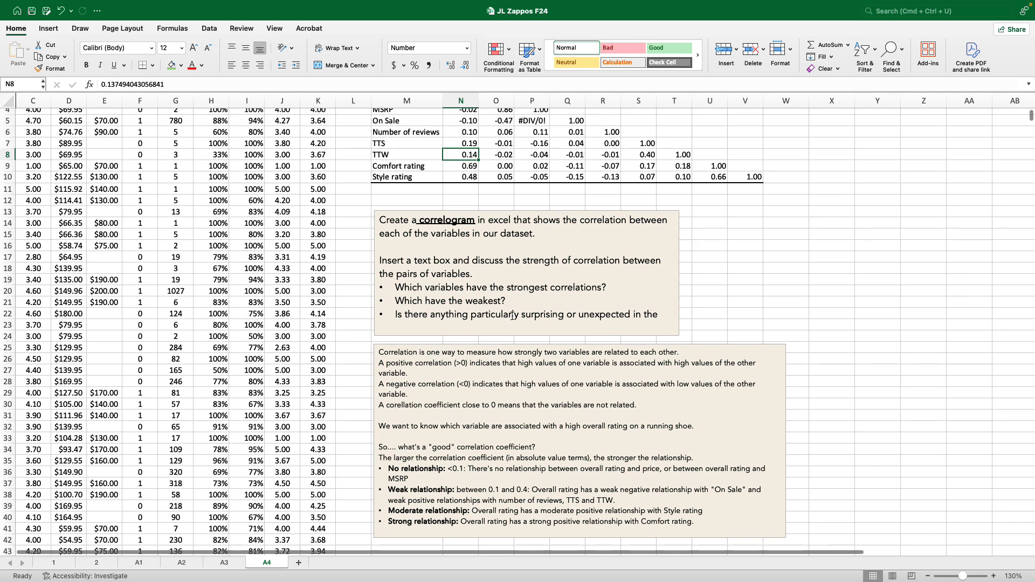
{"action": "scroll", "coordinate": [512, 316], "scroll_direction": "up", "scroll_amount": 3}
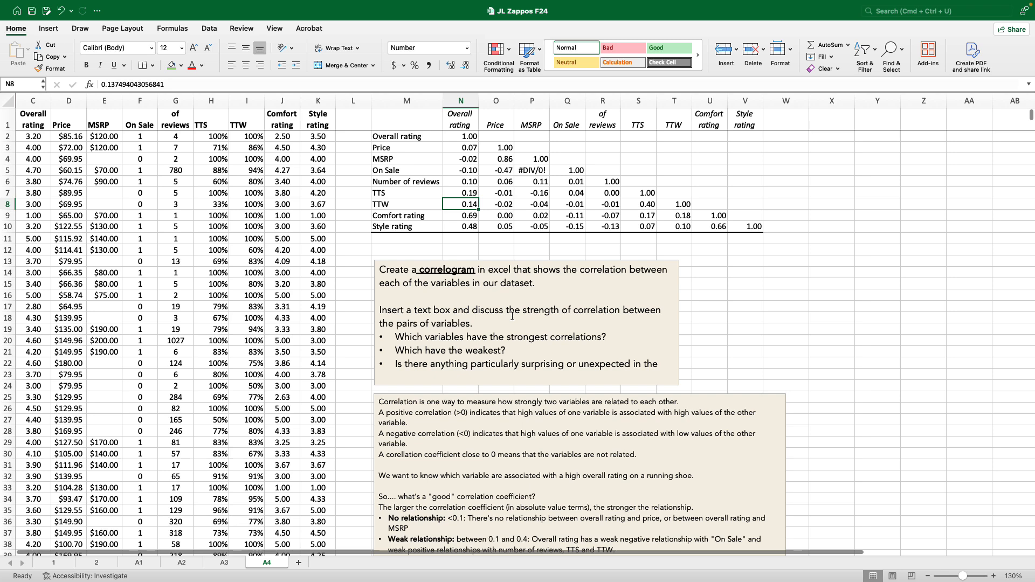
{"action": "scroll", "coordinate": [512, 316], "scroll_direction": "down", "scroll_amount": 2}
{"action": "scroll", "coordinate": [512, 316], "scroll_direction": "up", "scroll_amount": 2}
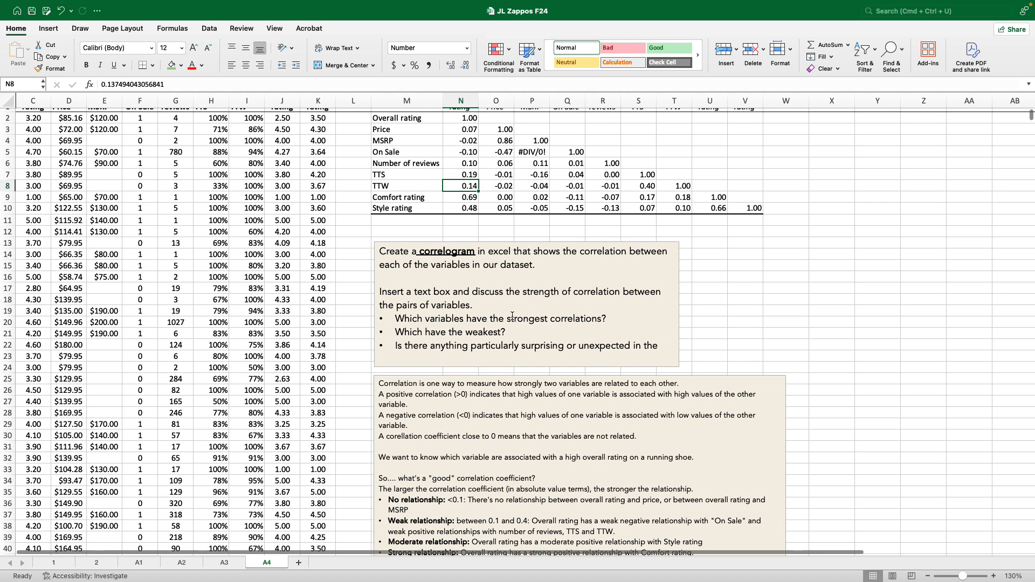
{"action": "scroll", "coordinate": [512, 316], "scroll_direction": "down", "scroll_amount": 2}
{"action": "scroll", "coordinate": [512, 316], "scroll_direction": "up", "scroll_amount": 3}
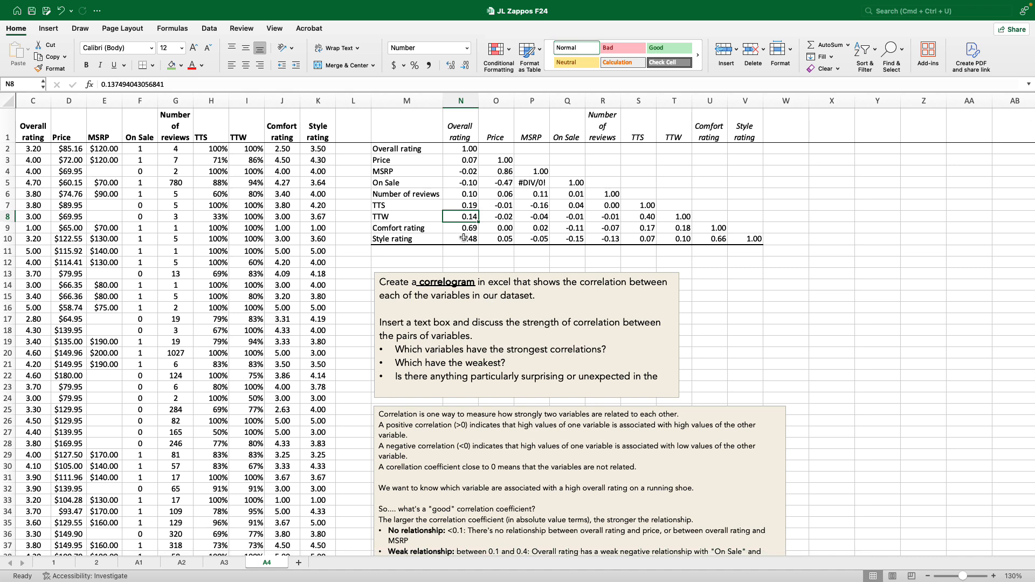
{"action": "key", "text": "Down"}
{"action": "key", "text": "Down"}
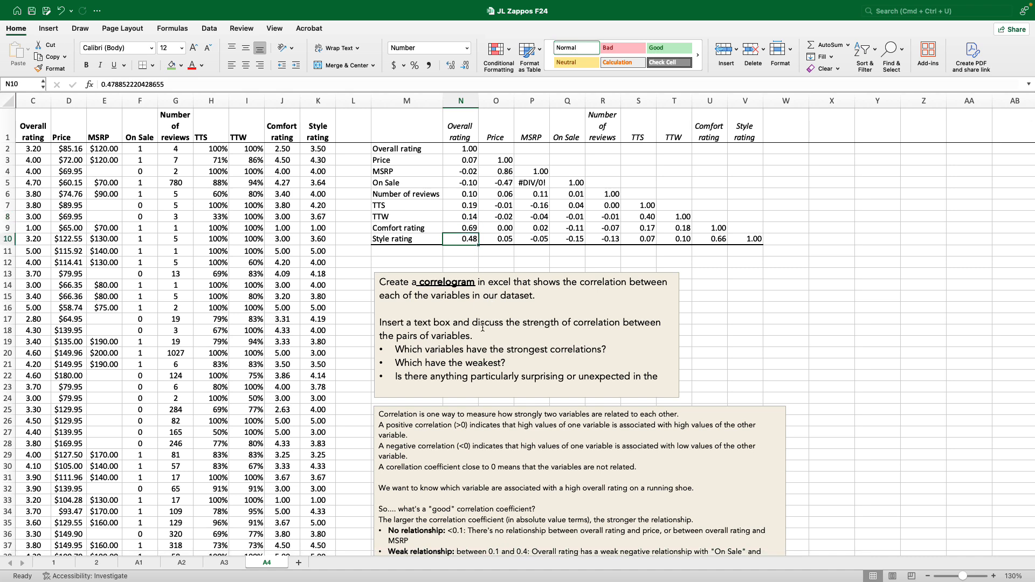
{"action": "scroll", "coordinate": [482, 327], "scroll_direction": "down", "scroll_amount": 2}
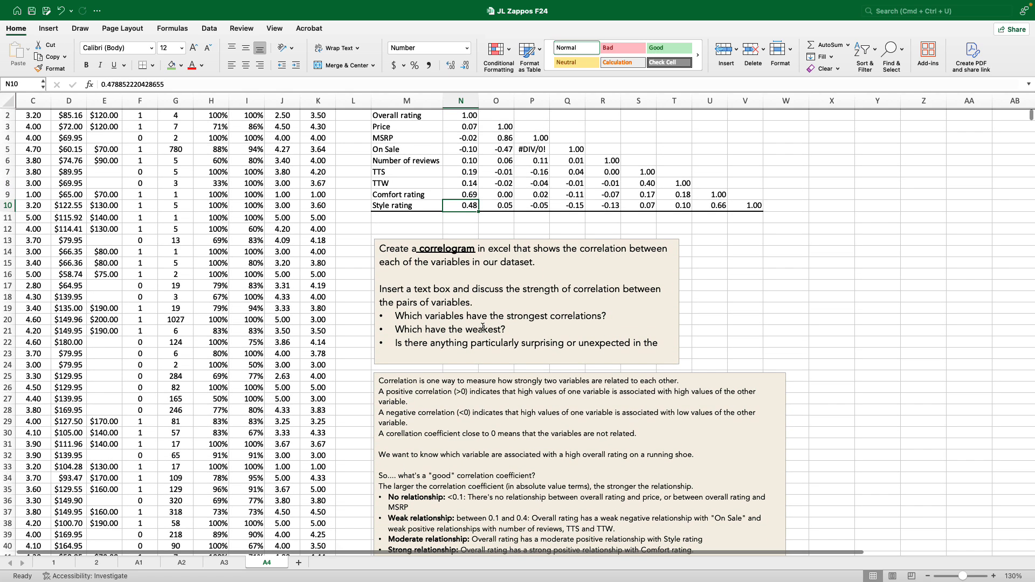
{"action": "scroll", "coordinate": [482, 328], "scroll_direction": "up", "scroll_amount": 2}
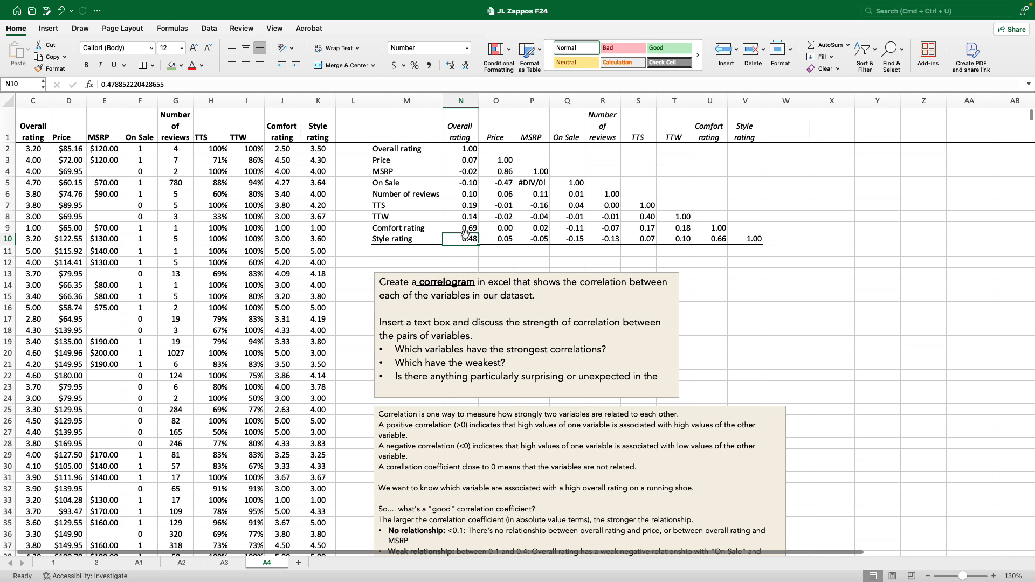
{"action": "left_click", "coordinate": [469, 228]}
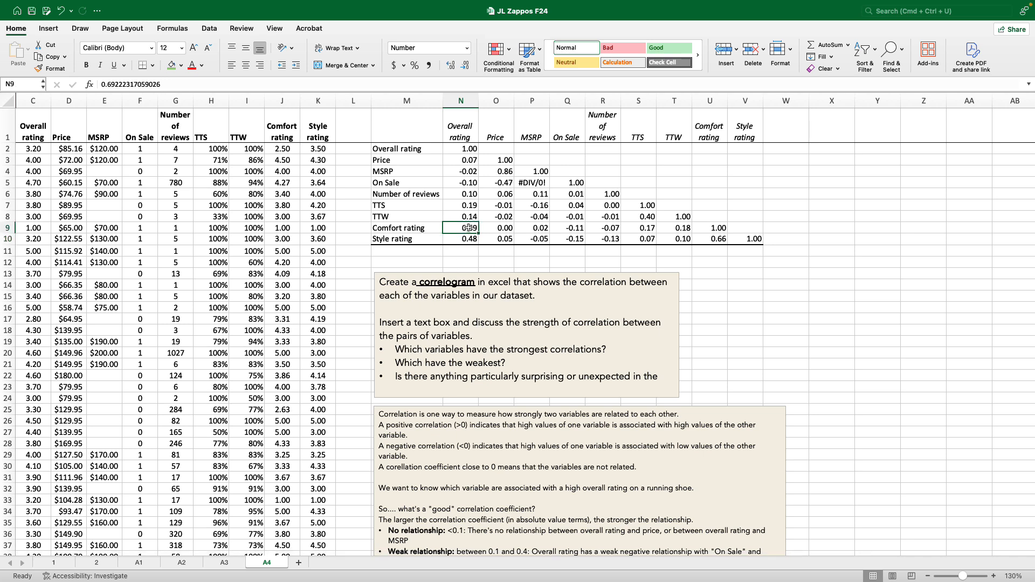
Clear the #DIV/0! error from cell P5, where On Sale meets MSRP in the correlation matrix.
{"action": "left_click", "coordinate": [539, 183]}
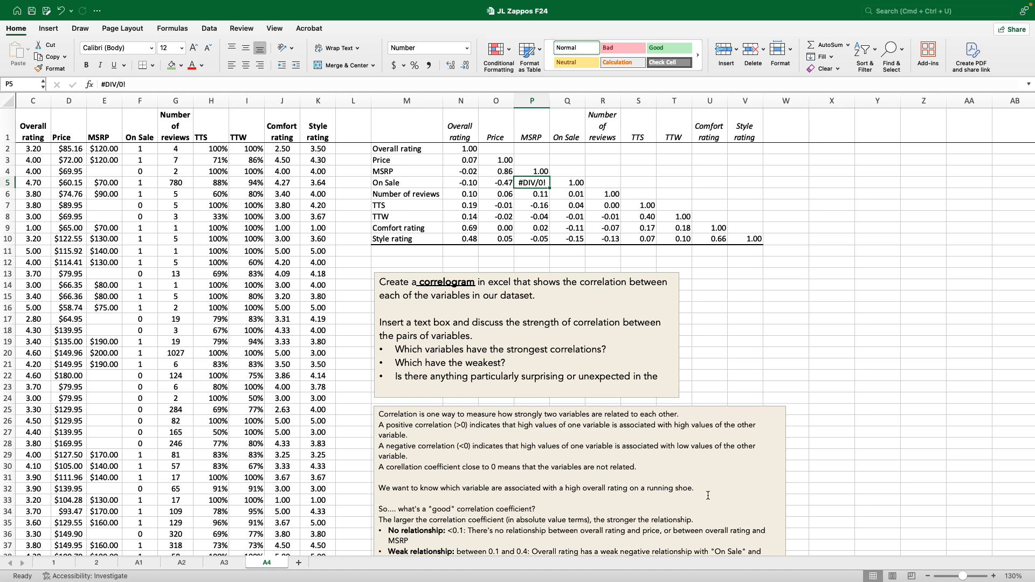
{"action": "key", "text": "super+z"}
Start a new color scale formatting rule for the coefficients in N2:V10 with the 3-Color Scale style.
{"action": "left_click_drag", "start_coordinate": [458, 149], "coordinate": [752, 238]}
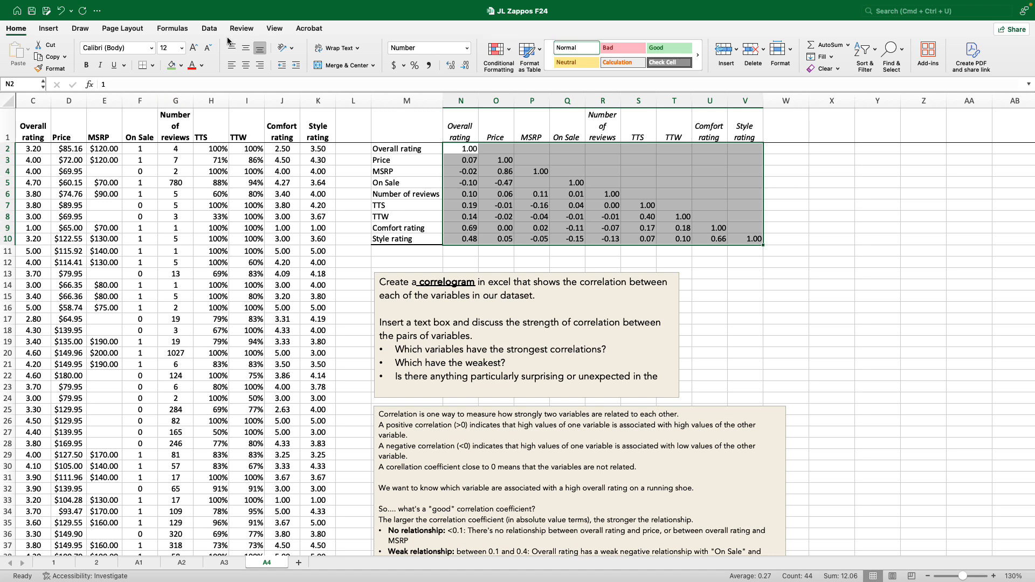
{"action": "left_click", "coordinate": [509, 57]}
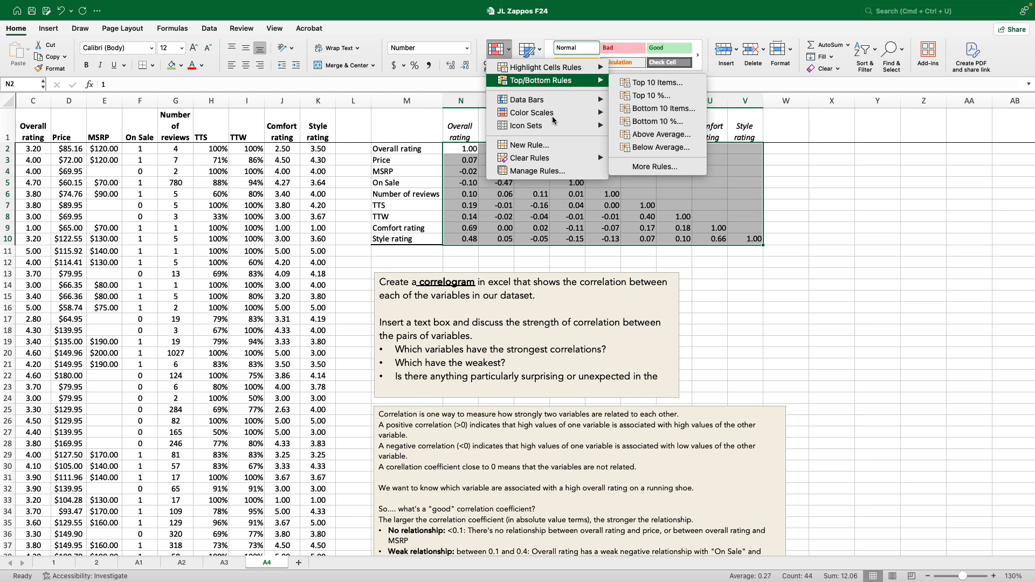
{"action": "mouse_move", "coordinate": [553, 119]}
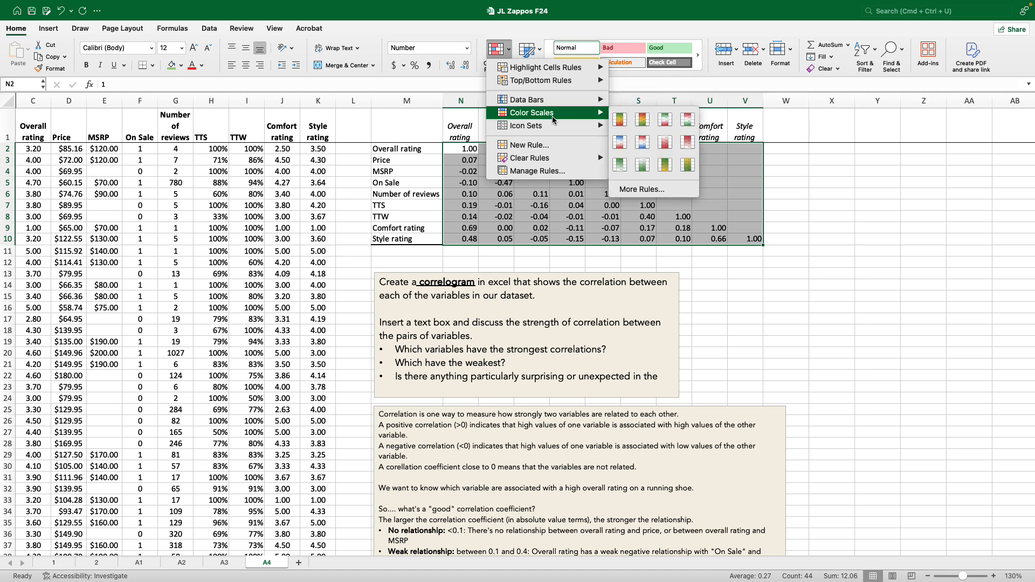
{"action": "left_click", "coordinate": [650, 191]}
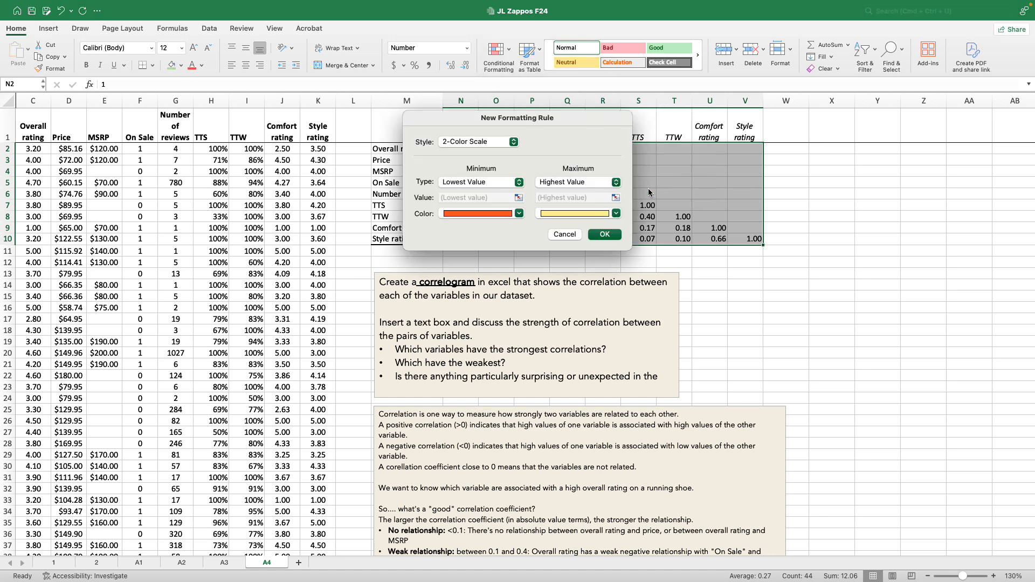
{"action": "left_click", "coordinate": [513, 142]}
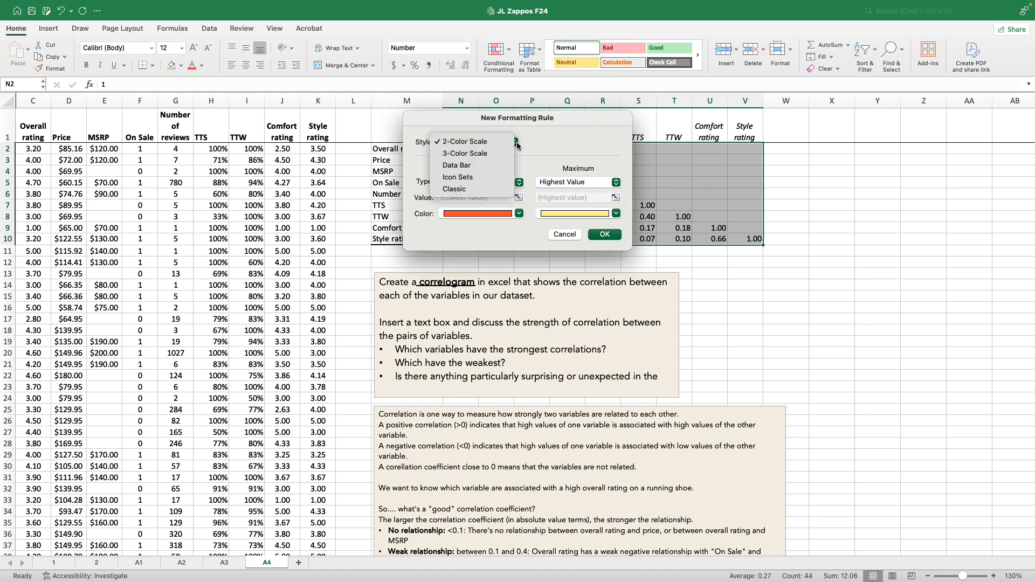
{"action": "left_click", "coordinate": [493, 154]}
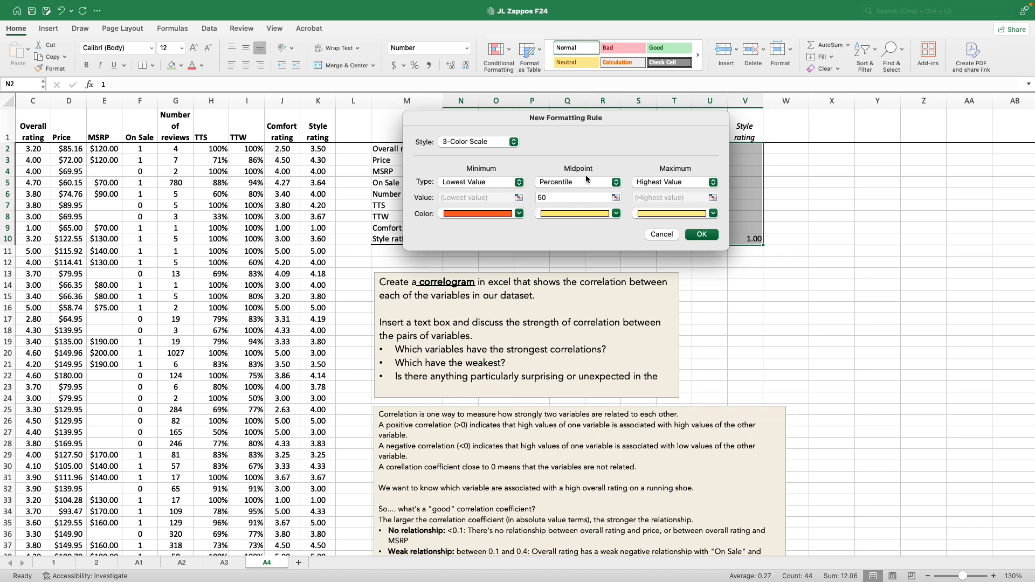
Set the color scale's midpoint type to Number with value 0 and its color to white.
{"action": "left_click", "coordinate": [571, 183]}
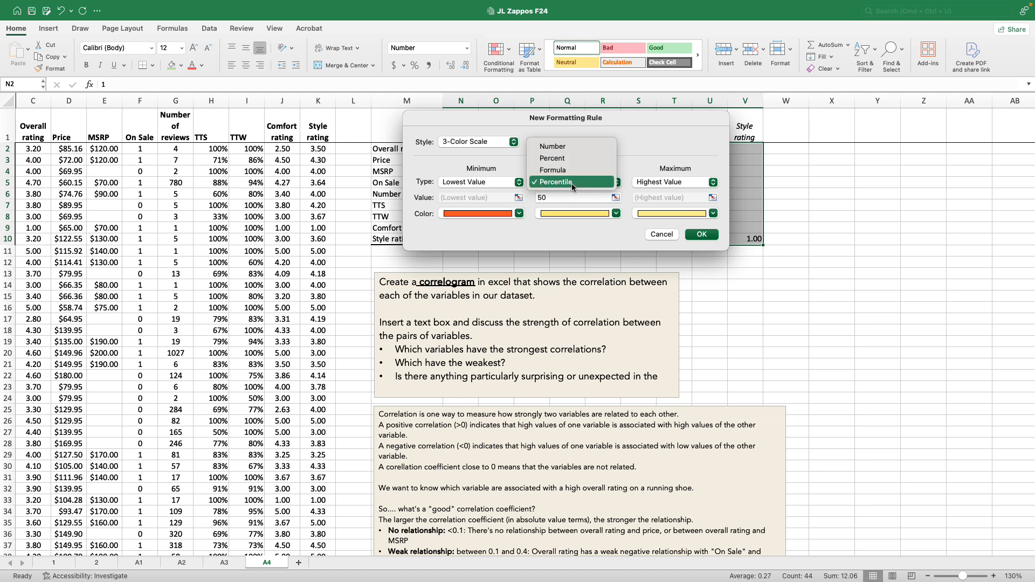
{"action": "left_click", "coordinate": [571, 144]}
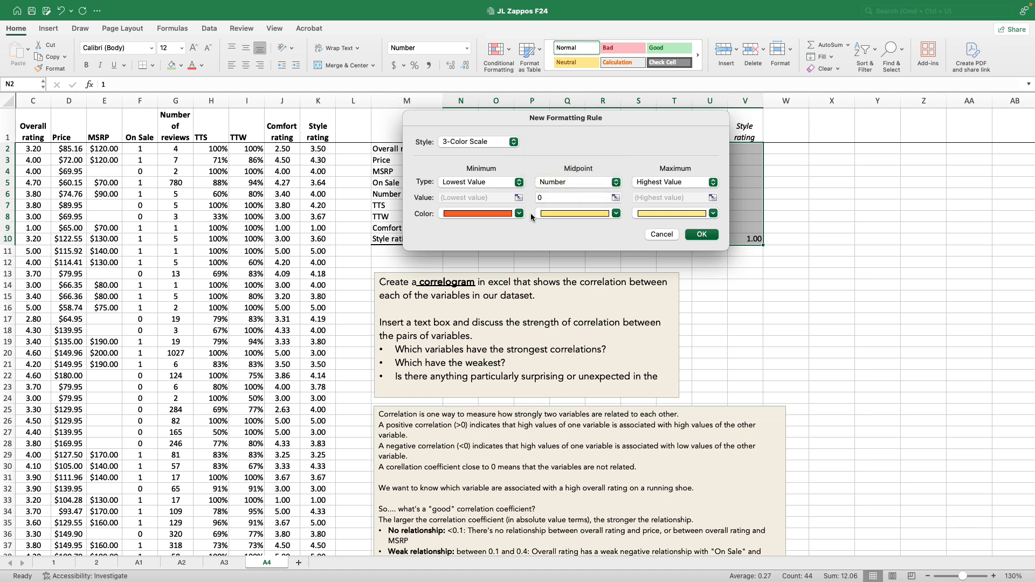
{"action": "left_click", "coordinate": [617, 214]}
{"action": "left_click", "coordinate": [543, 243]}
Set the color scale's maximum color to blue and apply the rule to the correlation matrix.
{"action": "left_click_drag", "start_coordinate": [529, 121], "coordinate": [497, 266]}
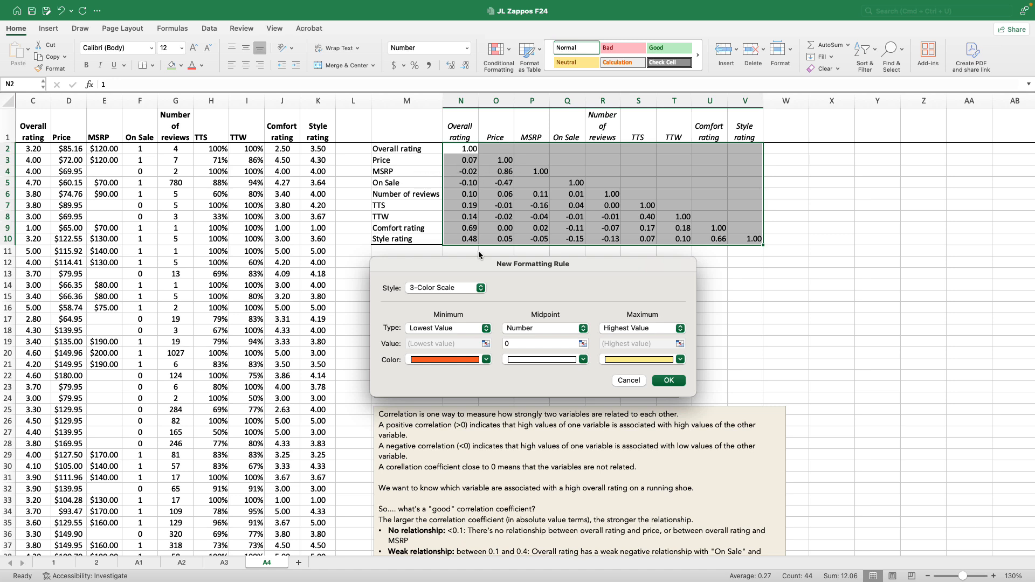
{"action": "left_click", "coordinate": [680, 359]}
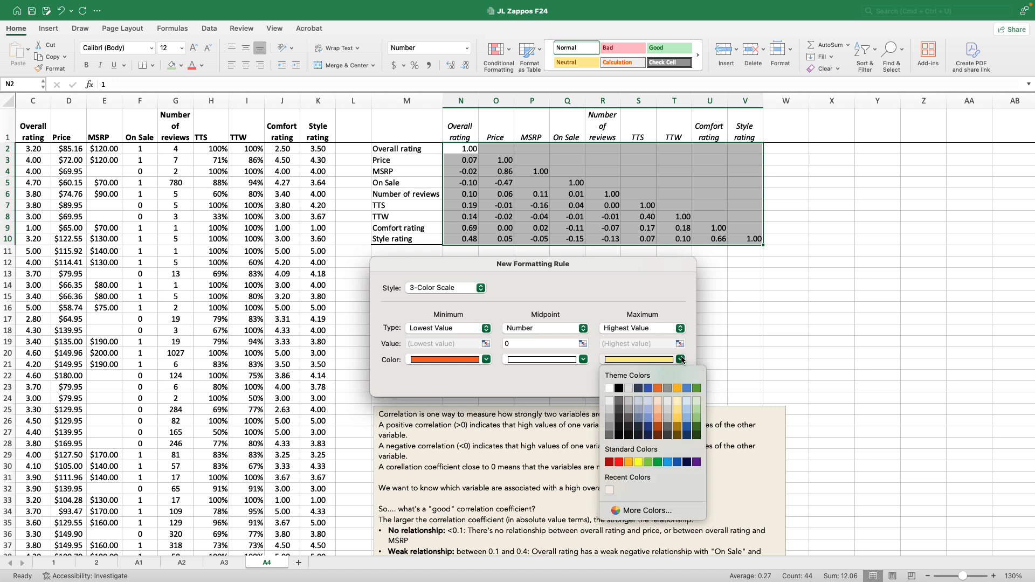
{"action": "left_click", "coordinate": [647, 388]}
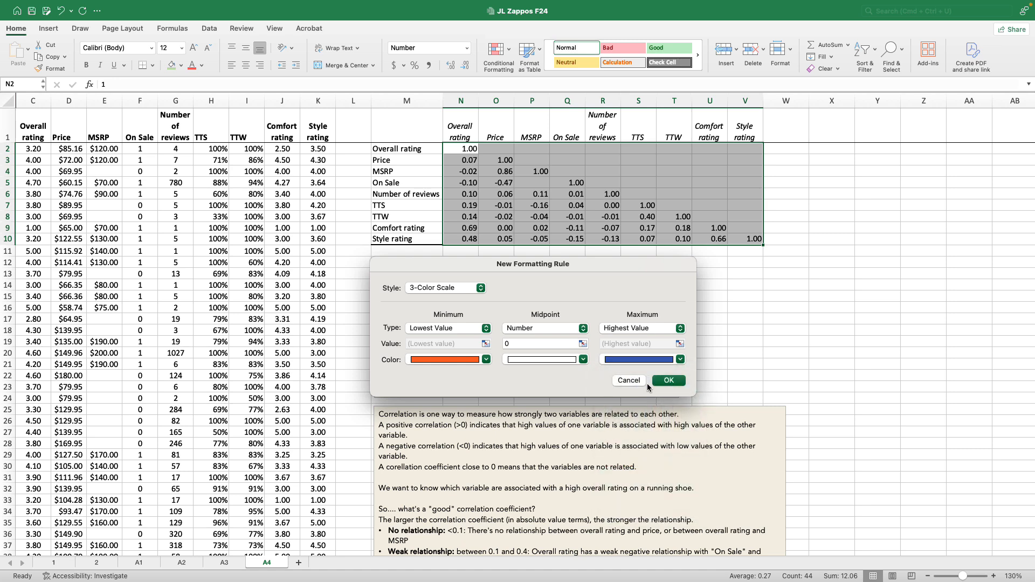
{"action": "left_click", "coordinate": [681, 361]}
{"action": "left_click", "coordinate": [687, 394]}
{"action": "left_click", "coordinate": [675, 381]}
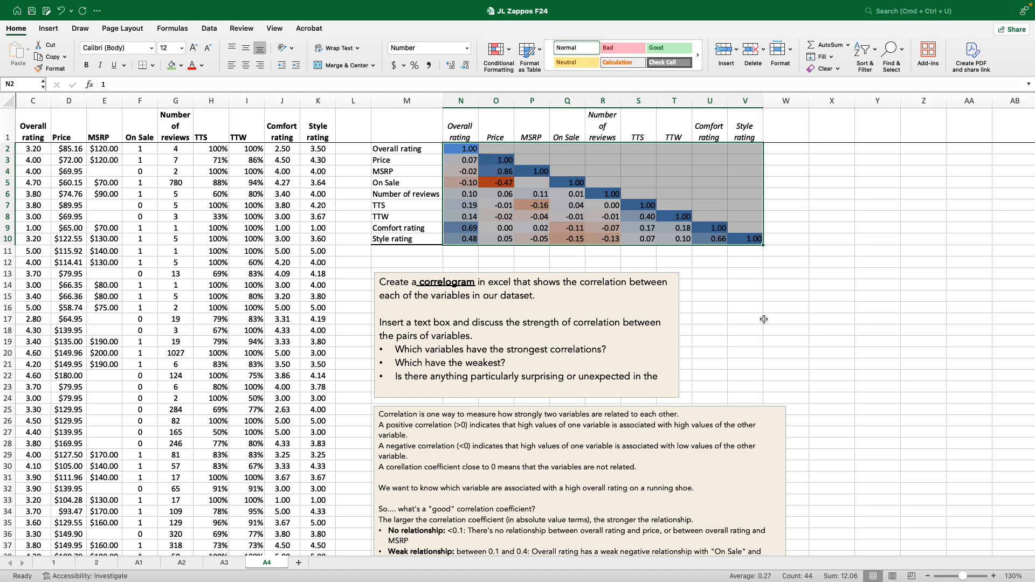
Examine the Overall rating column of the color-scaled matrix, including its On Sale and Number of reviews coefficients.
{"action": "left_click", "coordinate": [833, 335]}
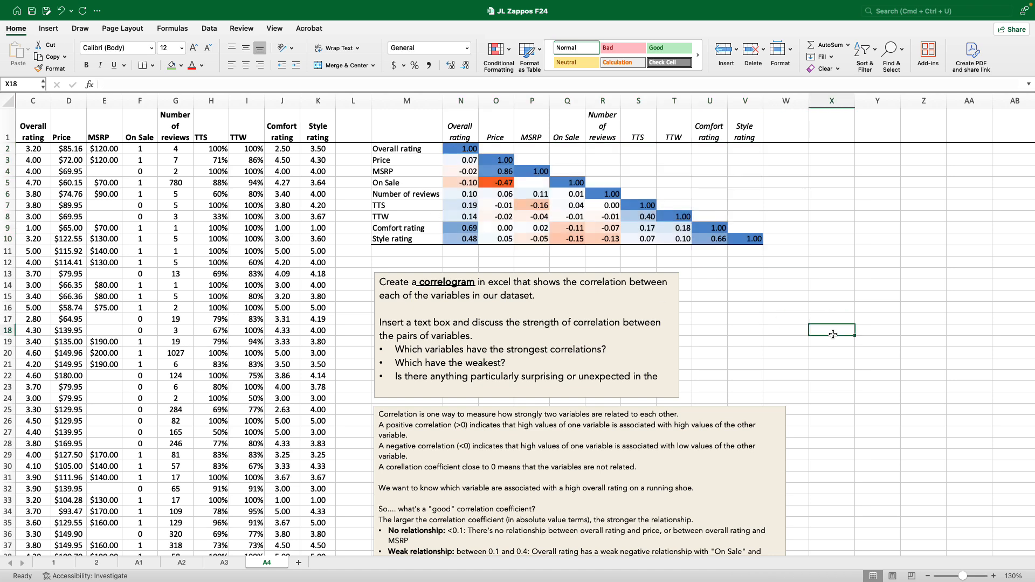
{"action": "left_click", "coordinate": [463, 126]}
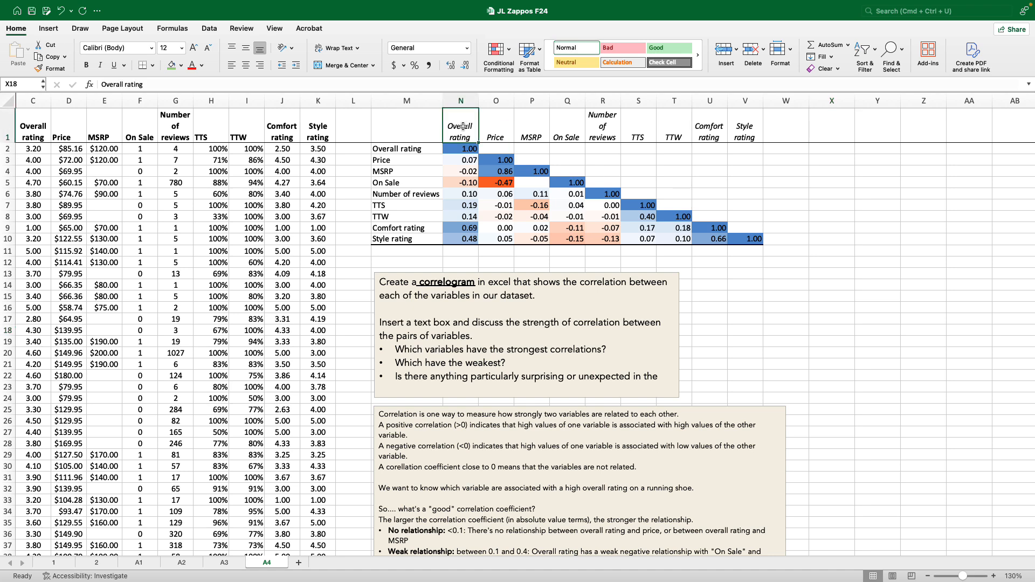
{"action": "left_click_drag", "start_coordinate": [462, 126], "coordinate": [460, 239]}
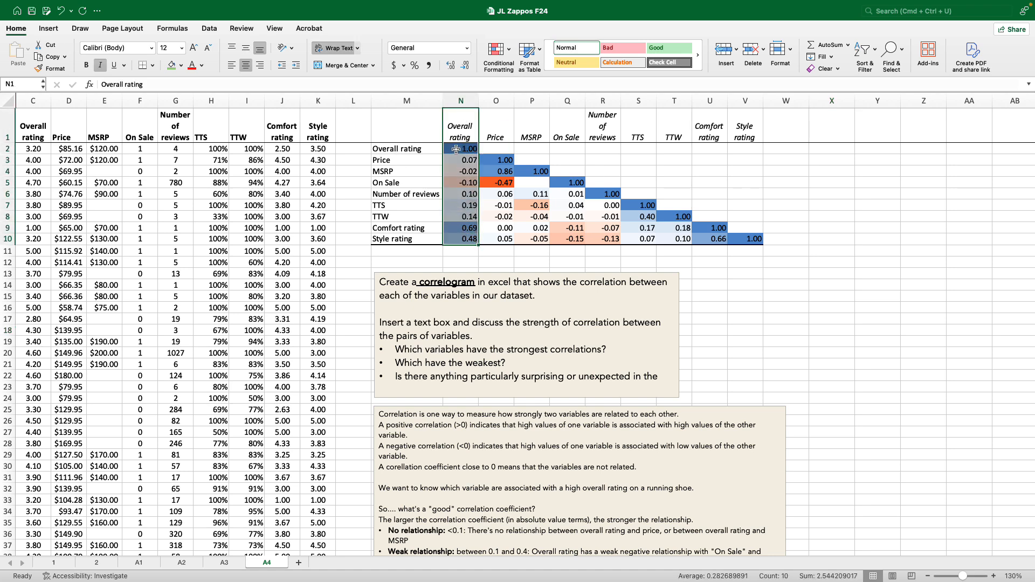
{"action": "left_click", "coordinate": [463, 182]}
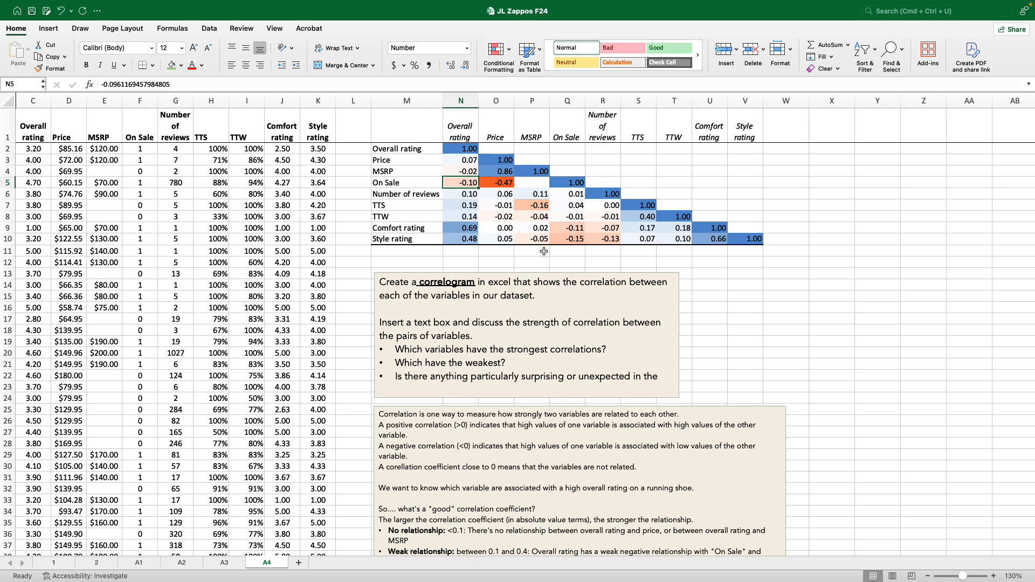
{"action": "left_click", "coordinate": [474, 194]}
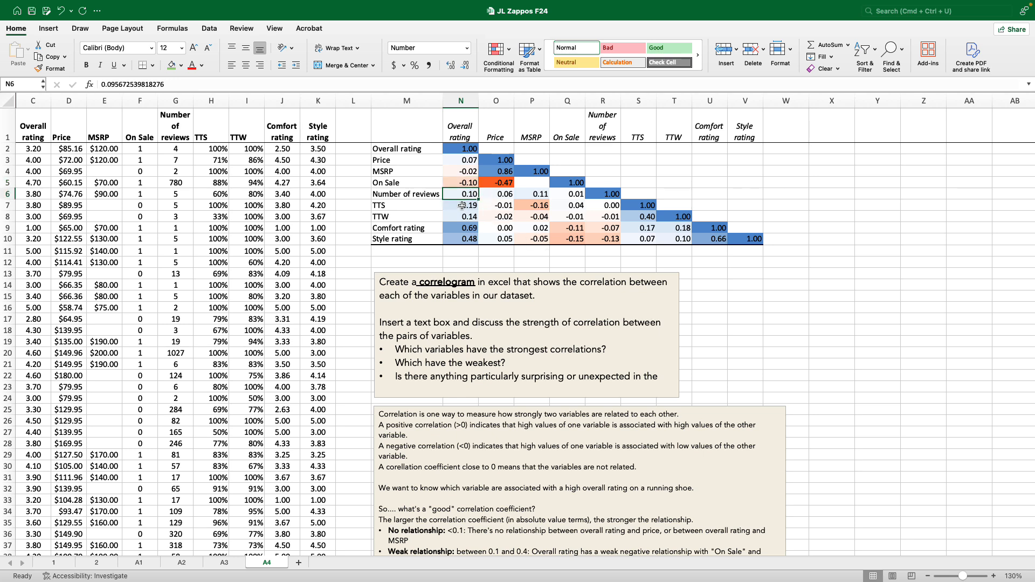
Move the correlation discussion text box up directly beneath the matrix and lengthen it to row 36 so all its text shows.
{"action": "scroll", "coordinate": [598, 278], "scroll_direction": "down", "scroll_amount": 1}
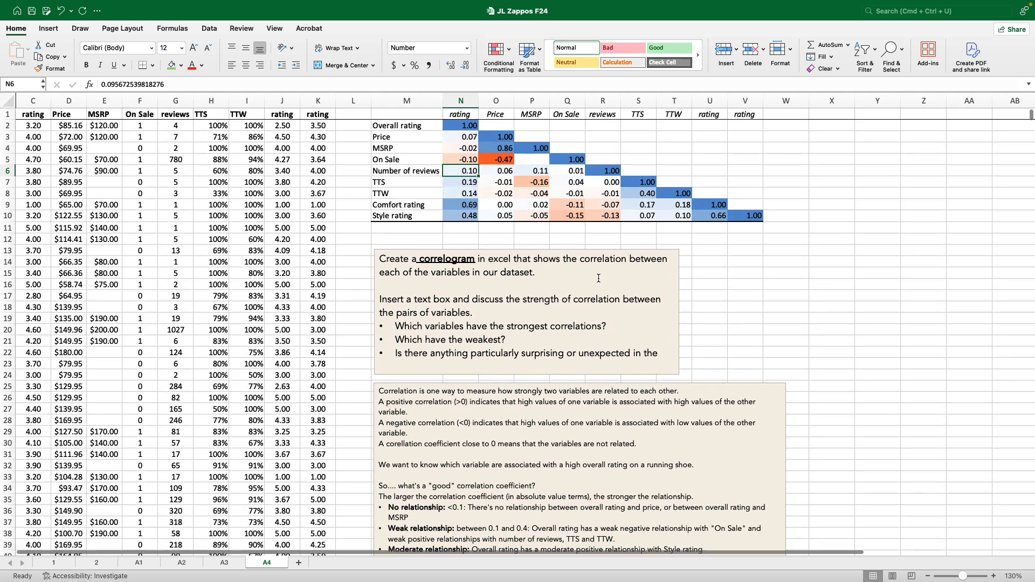
{"action": "scroll", "coordinate": [598, 278], "scroll_direction": "up", "scroll_amount": 1}
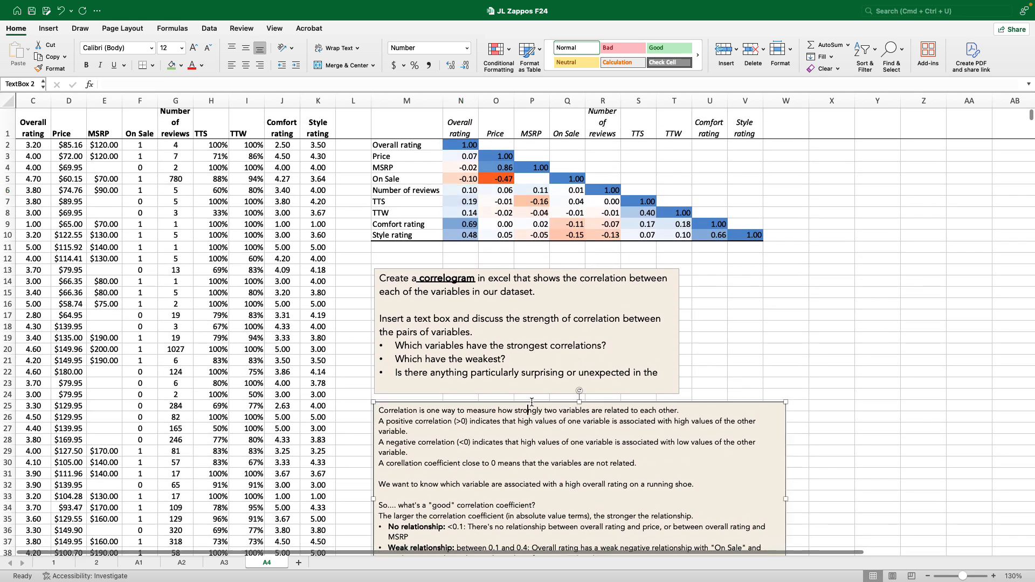
{"action": "left_click_drag", "start_coordinate": [533, 404], "coordinate": [526, 250]}
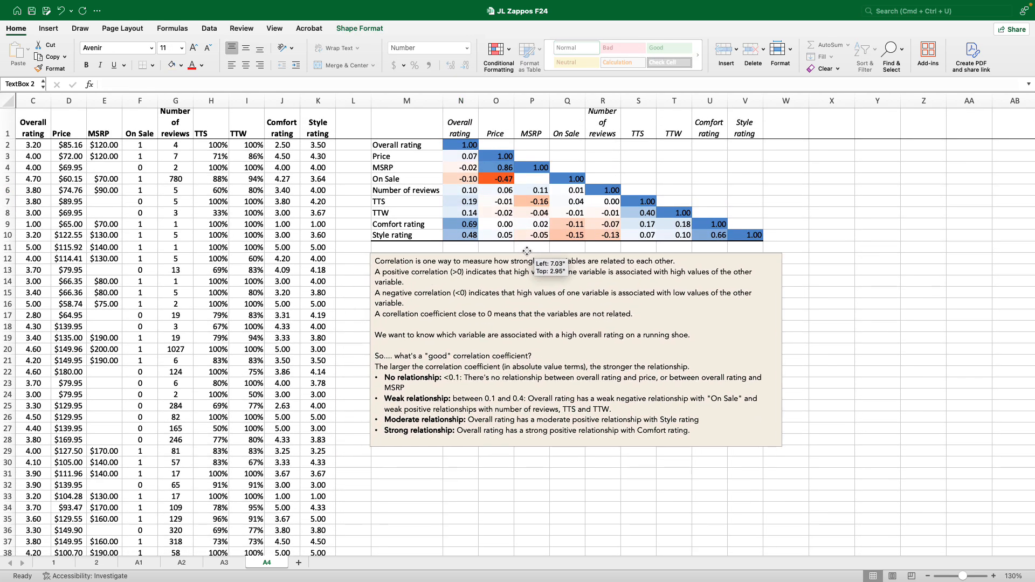
{"action": "left_click_drag", "start_coordinate": [576, 445], "coordinate": [577, 536]}
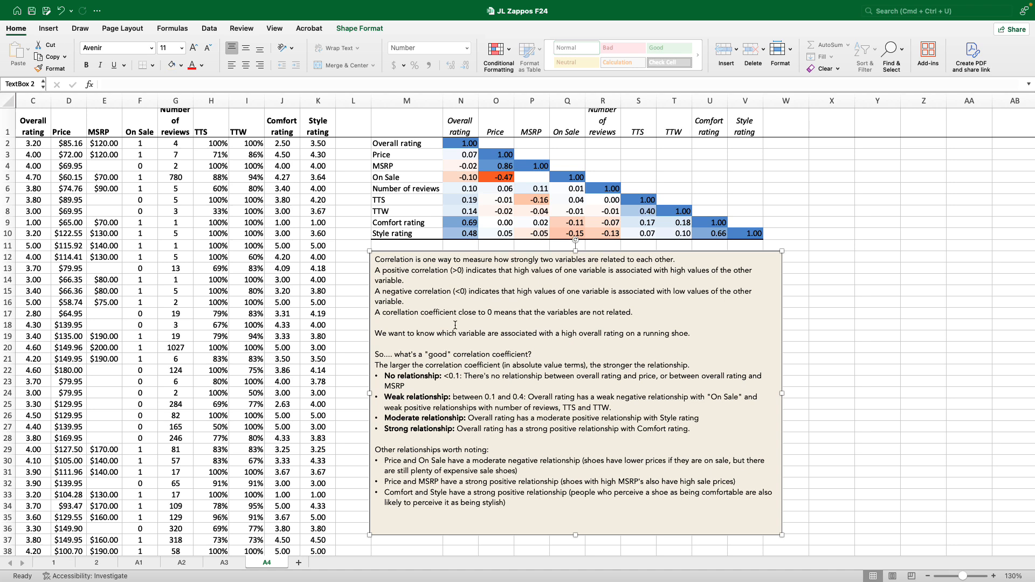
Examine how Overall rating correlates with On Sale, Number of reviews, TTS, TTW, Style rating and Comfort rating against the written strength categories.
{"action": "left_click", "coordinate": [463, 178]}
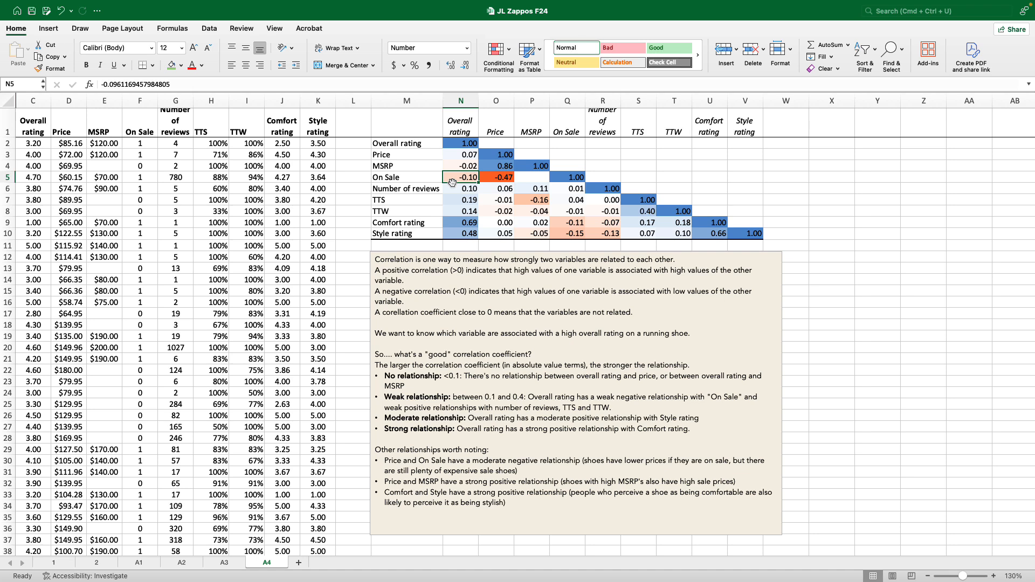
{"action": "left_click", "coordinate": [408, 191]}
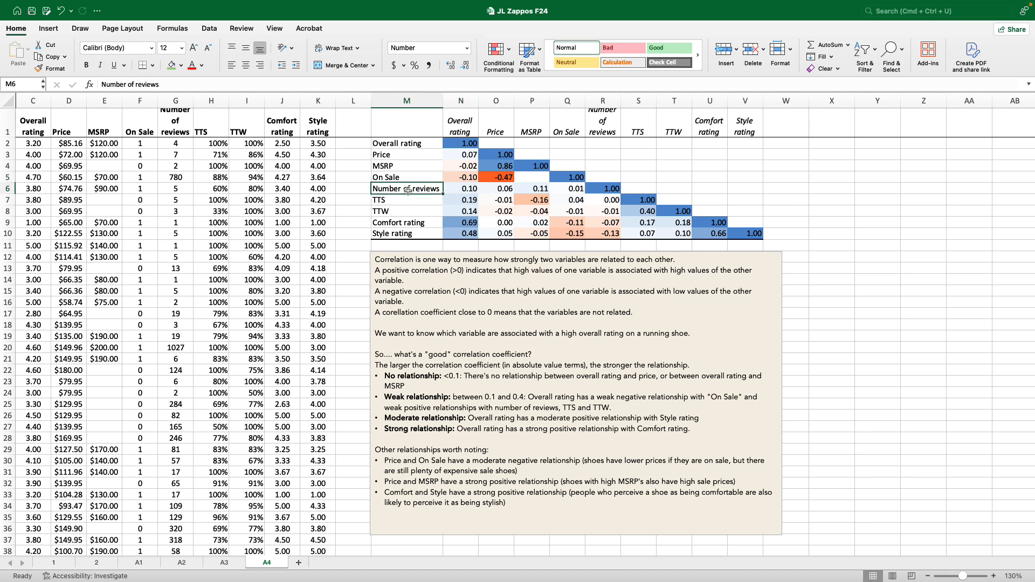
{"action": "left_click", "coordinate": [470, 190]}
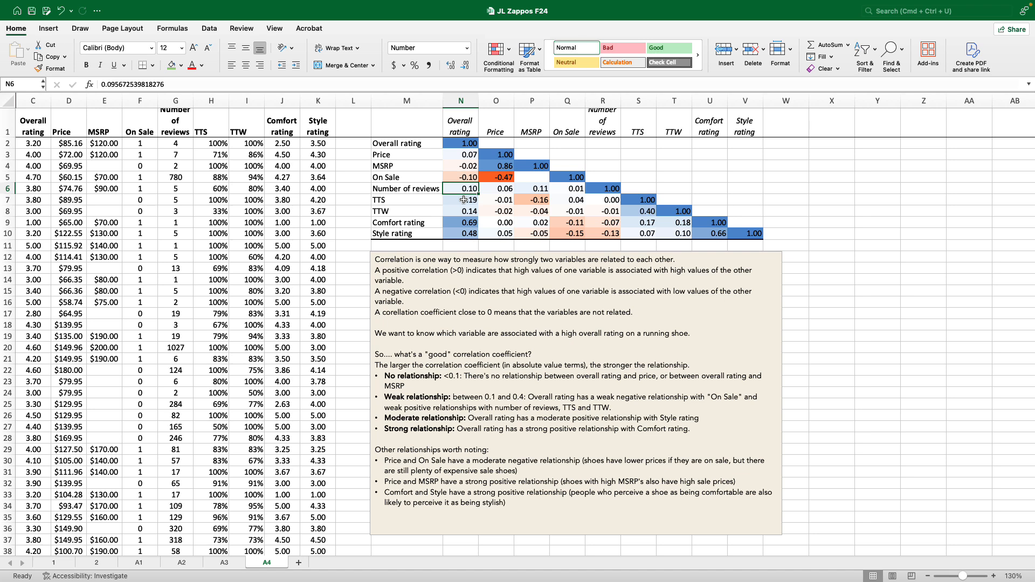
{"action": "left_click_drag", "start_coordinate": [463, 200], "coordinate": [462, 211]}
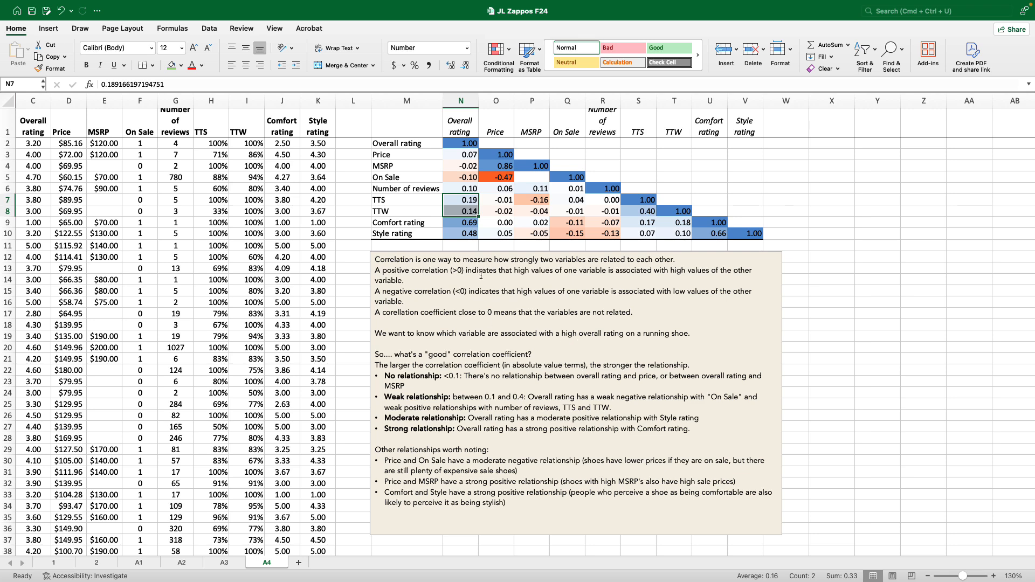
{"action": "key", "text": "Down"}
{"action": "key", "text": "Down"}
{"action": "key", "text": "Down"}
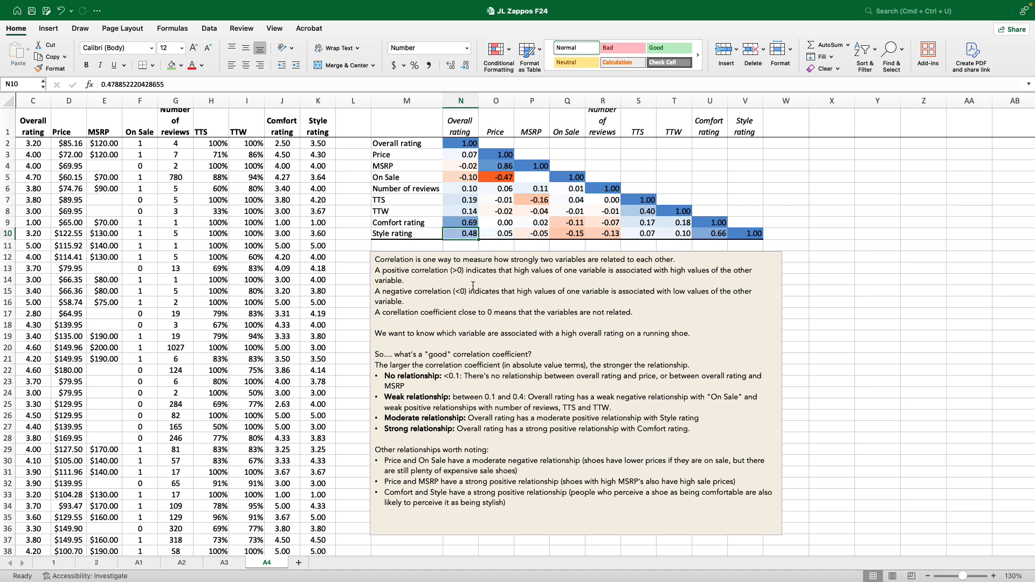
{"action": "left_click", "coordinate": [462, 125]}
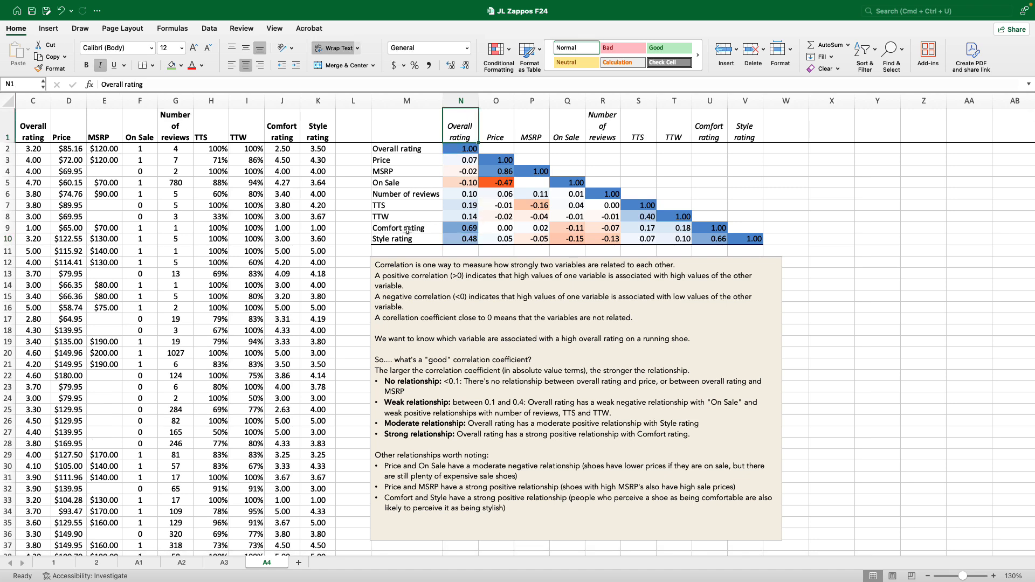
{"action": "left_click_drag", "start_coordinate": [408, 230], "coordinate": [464, 229]}
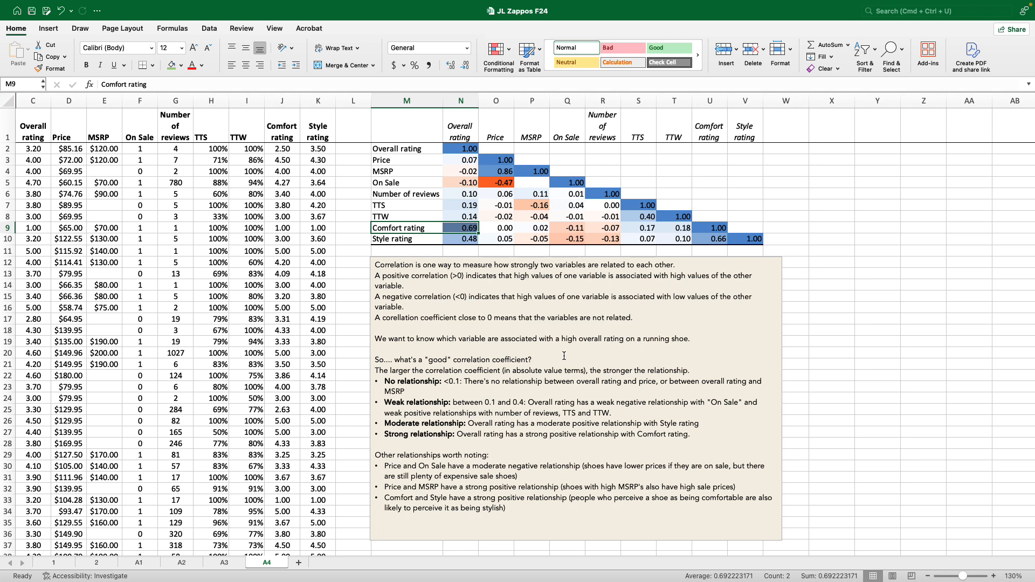
{"action": "left_click", "coordinate": [661, 398]}
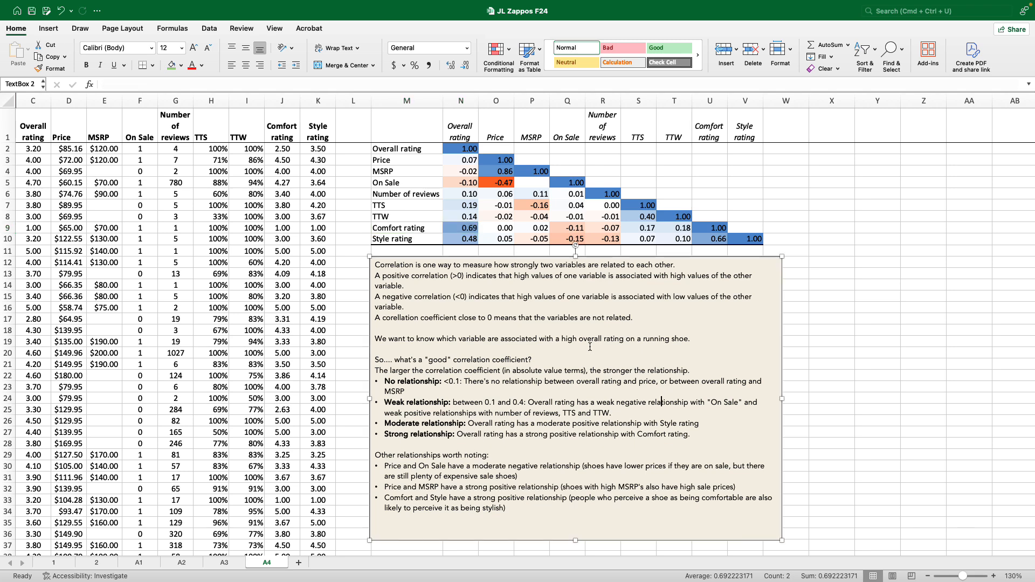
Examine the correlations among the remaining variables, focusing on Price with MSRP and Price with On Sale.
{"action": "left_click_drag", "start_coordinate": [489, 175], "coordinate": [752, 238]}
{"action": "left_click", "coordinate": [671, 374]}
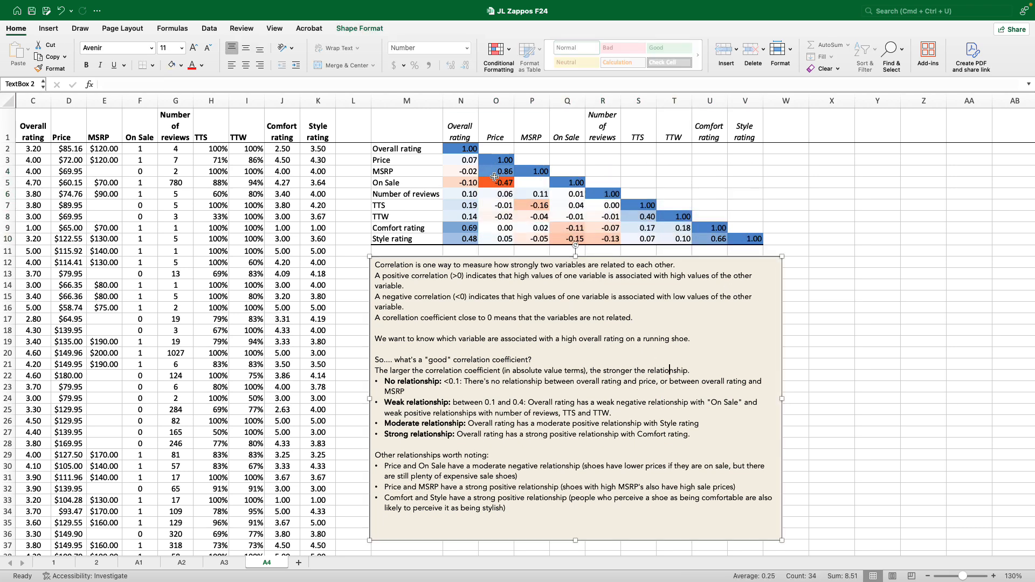
{"action": "left_click", "coordinate": [507, 129]}
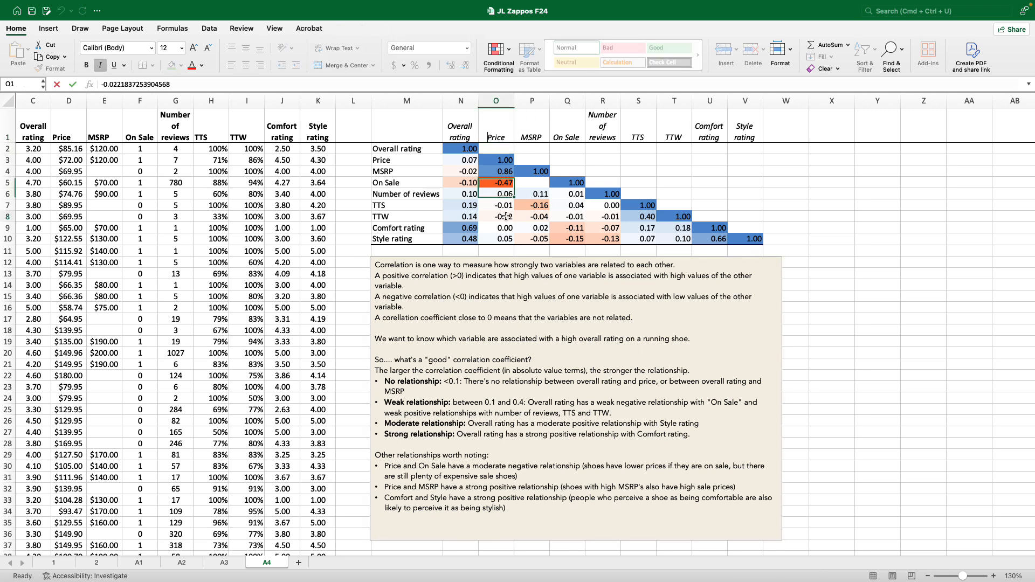
{"action": "left_click_drag", "start_coordinate": [490, 137], "coordinate": [502, 238]}
{"action": "scroll", "coordinate": [502, 237], "scroll_direction": "down", "scroll_amount": 1}
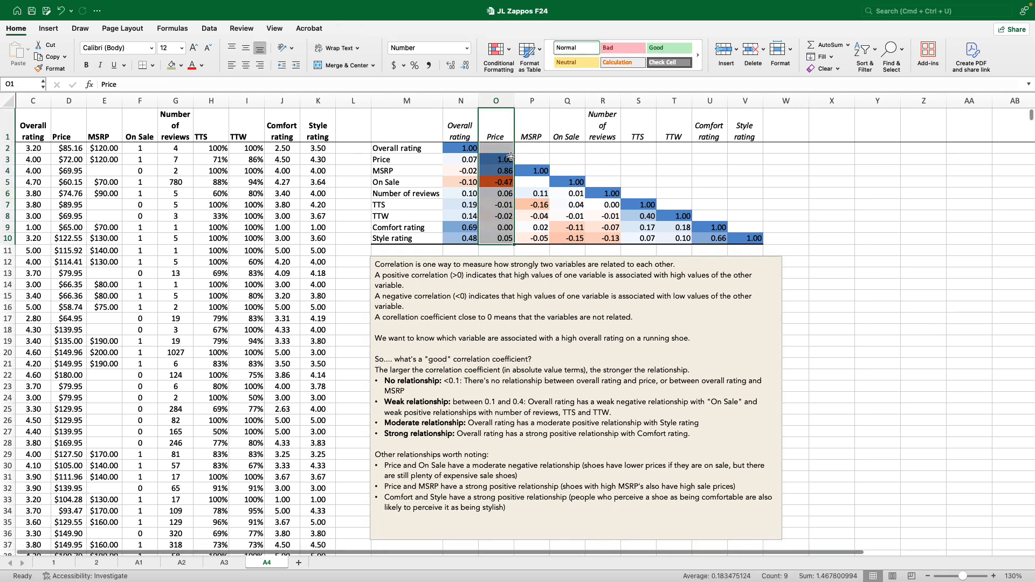
{"action": "left_click", "coordinate": [496, 170]}
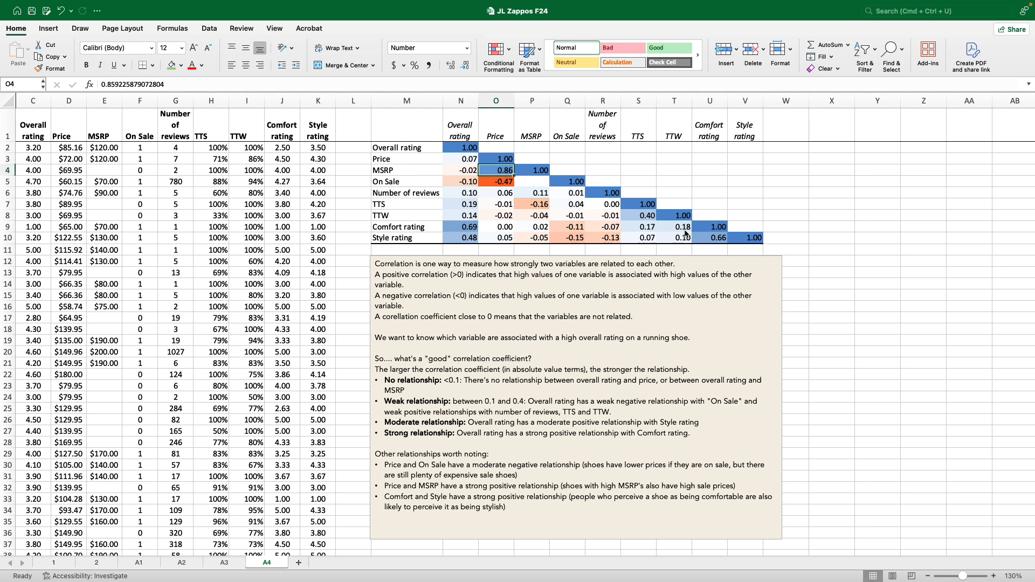
{"action": "left_click", "coordinate": [493, 183]}
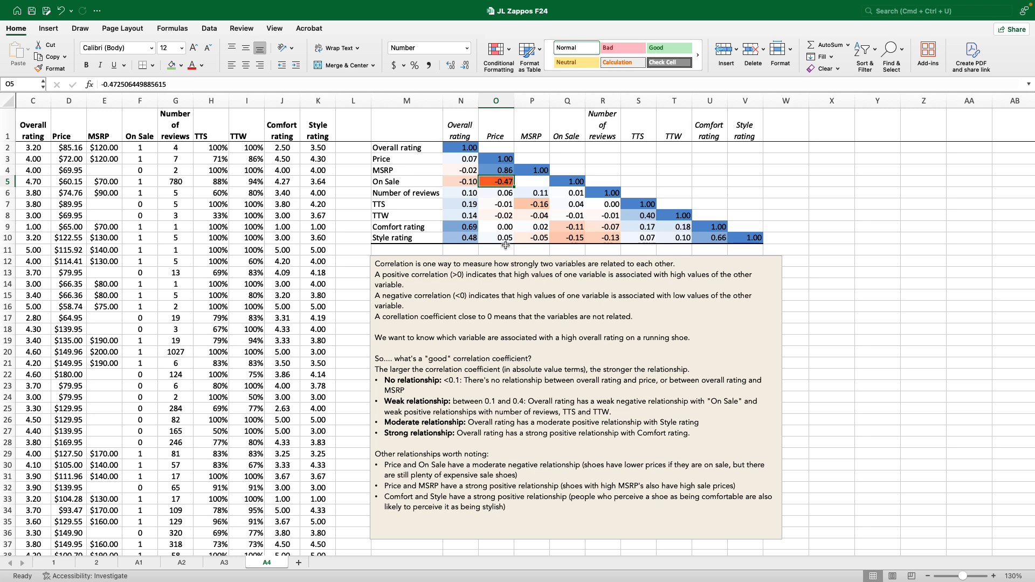
Review the price and overall rating box plots by brand on sheet A3, and return to sheet A4.
{"action": "left_click", "coordinate": [224, 562]}
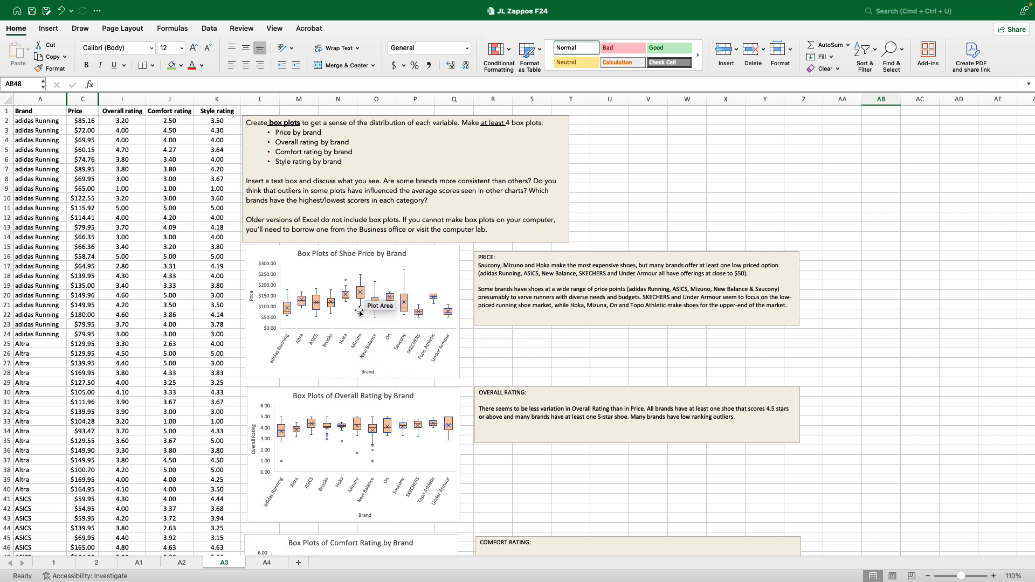
{"action": "mouse_move", "coordinate": [360, 308]}
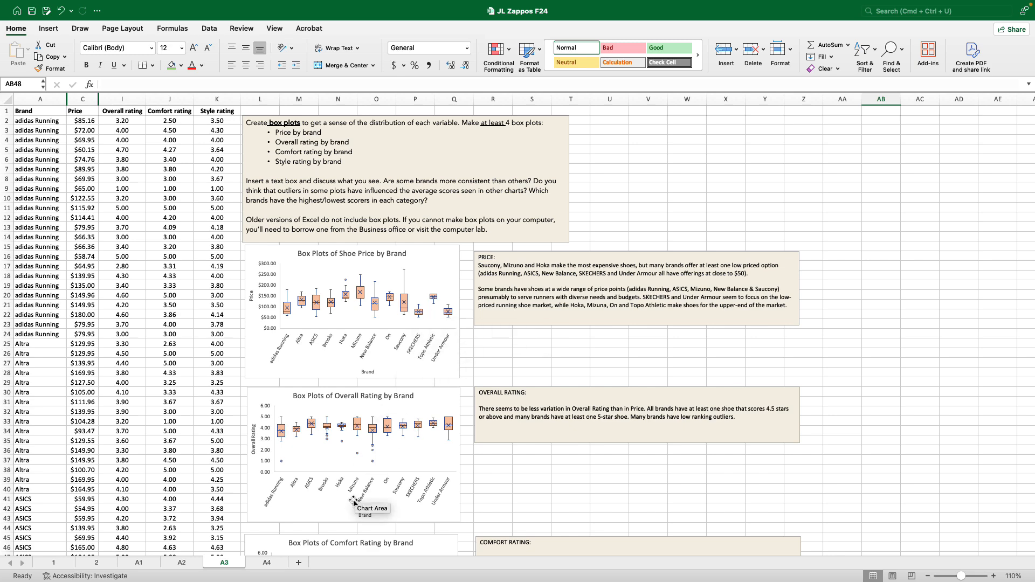
{"action": "left_click", "coordinate": [267, 563]}
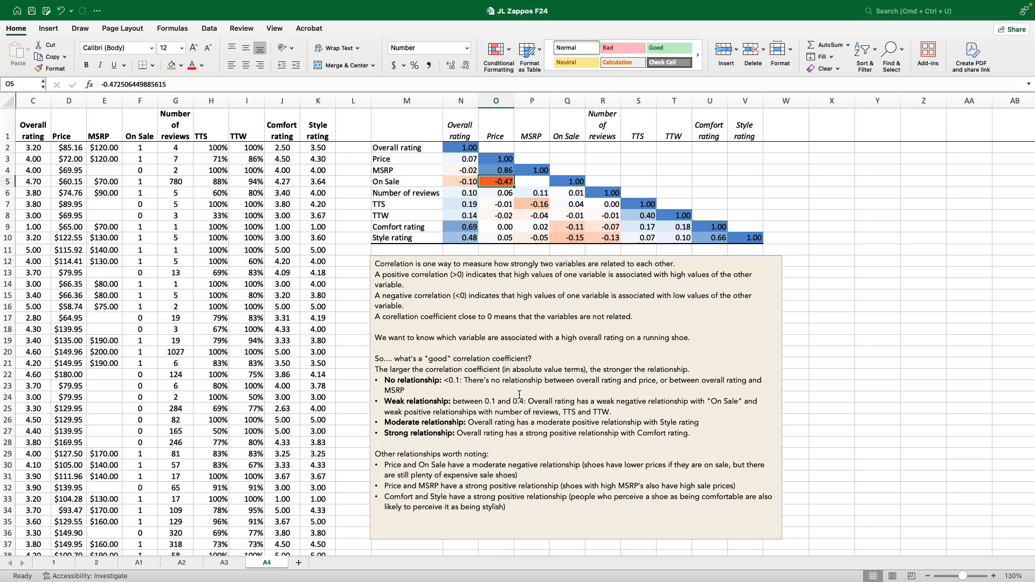
Inspect the TTS–TTW coefficient in S8 and the Comfort–Style rating coefficient in U10 alongside the discussion text.
{"action": "left_click", "coordinate": [636, 215]}
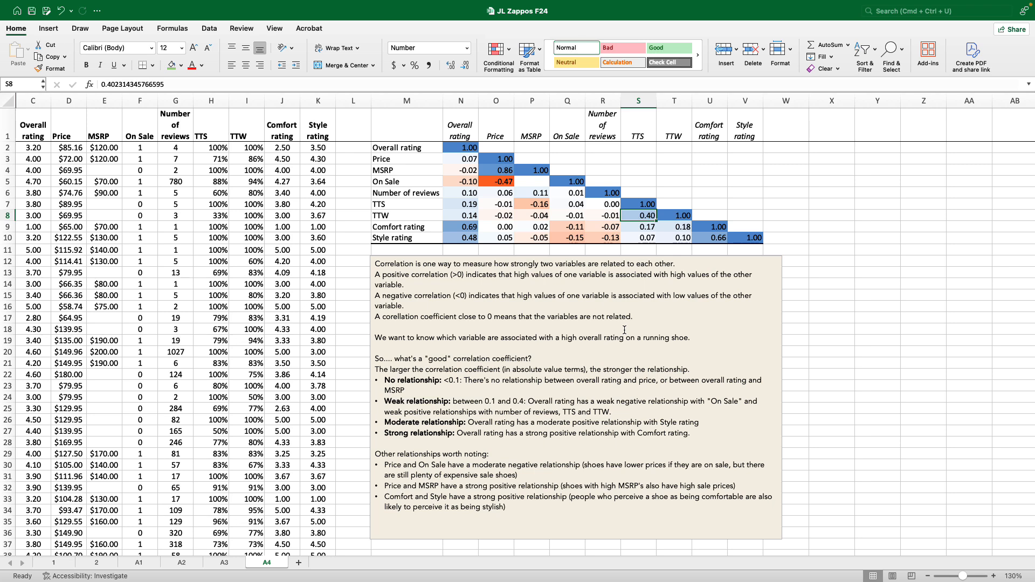
{"action": "left_click", "coordinate": [710, 238]}
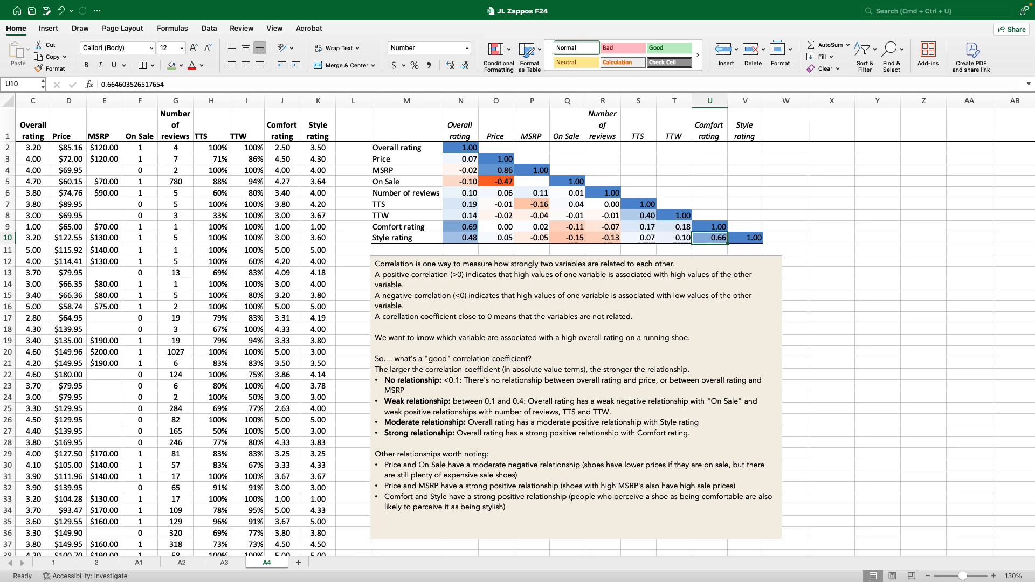
{"action": "left_click", "coordinate": [576, 442]}
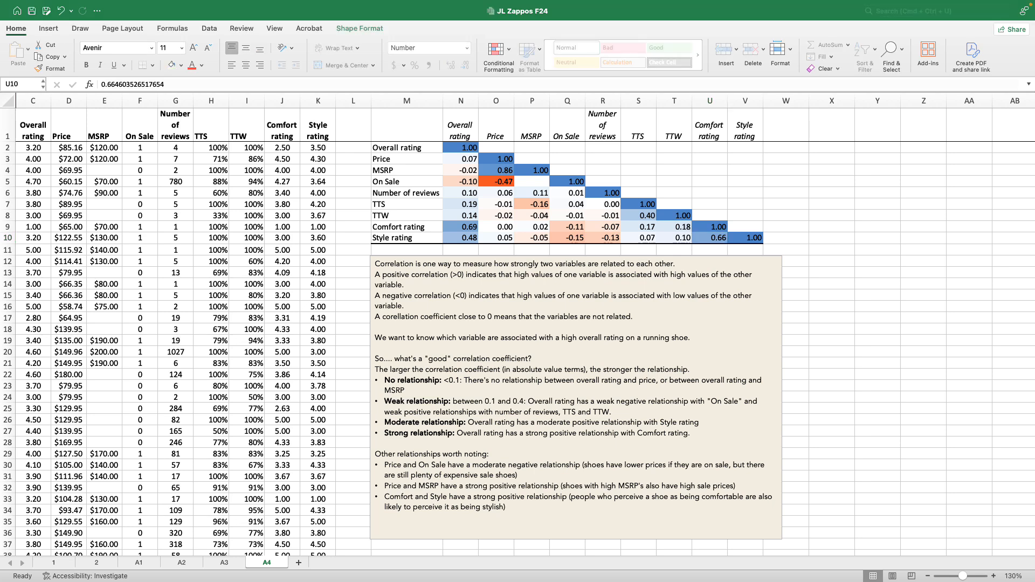